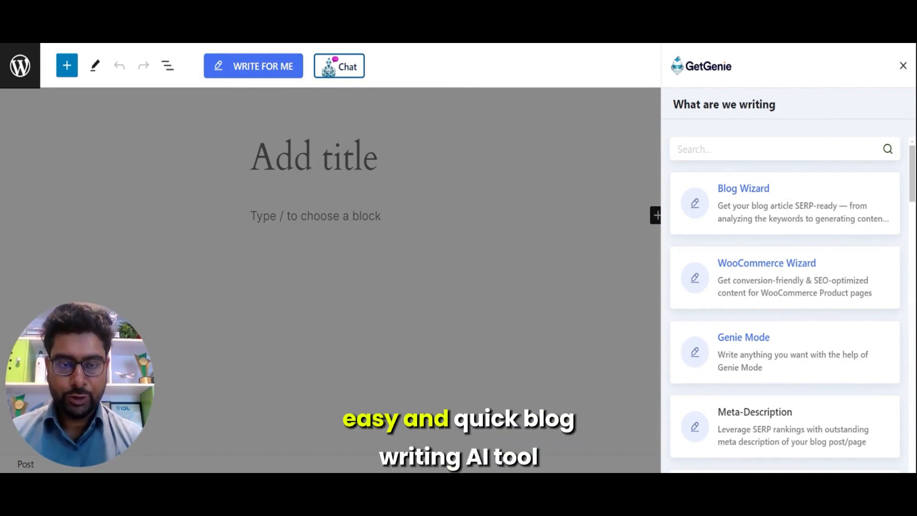
# Step: Start the Blog Wizard and enter the keyword "best coffee maker machine"
pyautogui.click(774, 201)
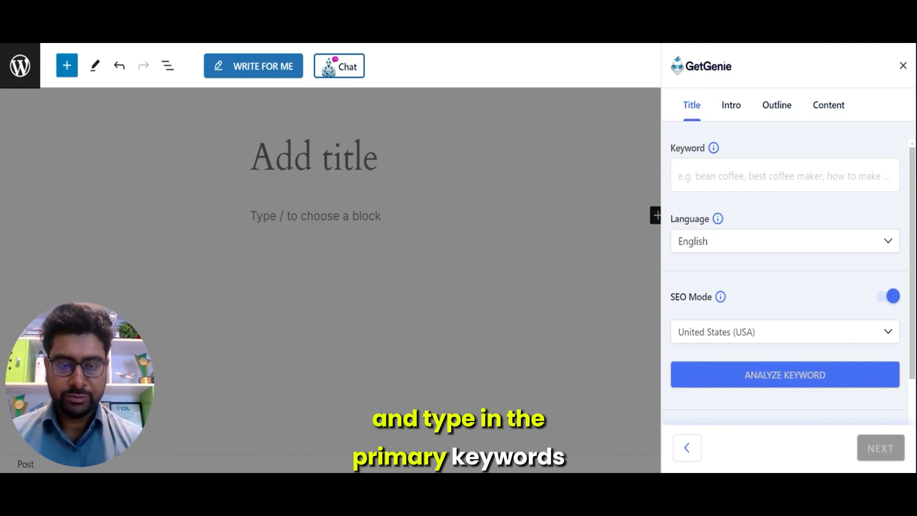
pyautogui.click(785, 176)
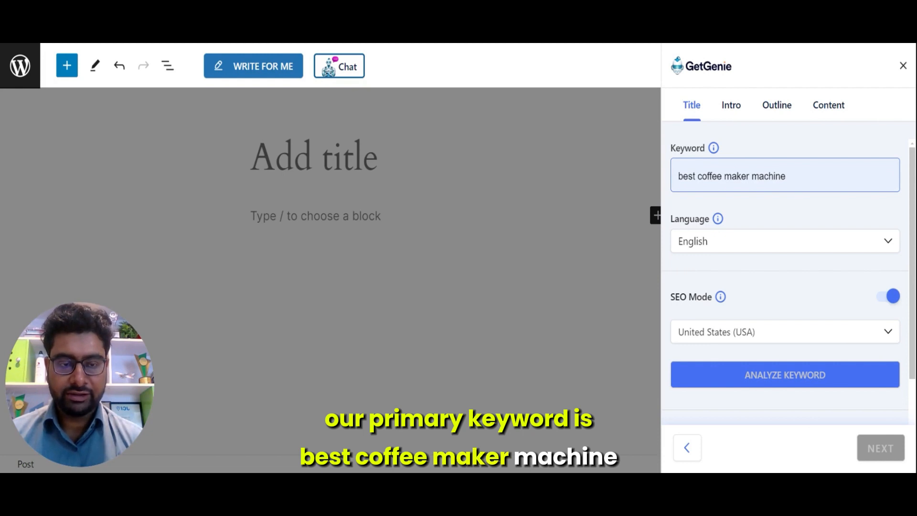
pyautogui.press('Return')
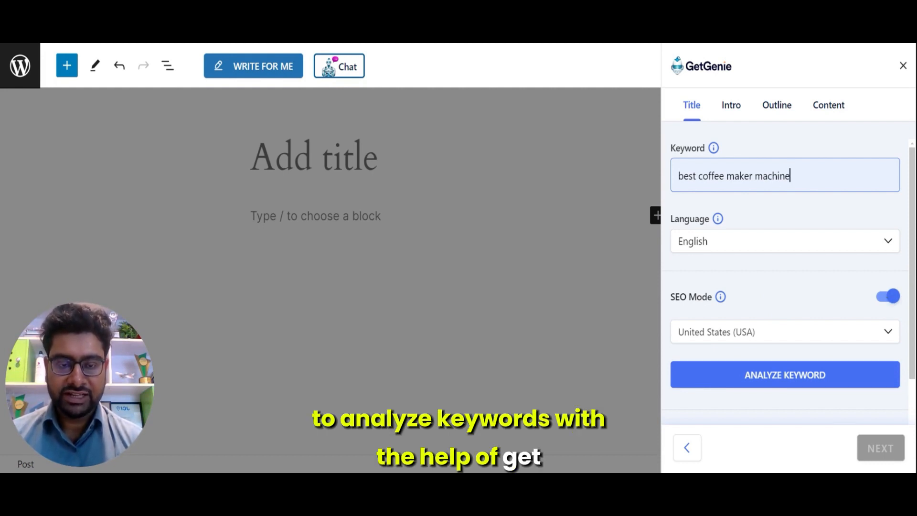
# Step: Choose United States (USA) as the SEO region and analyze the keyword
pyautogui.click(786, 332)
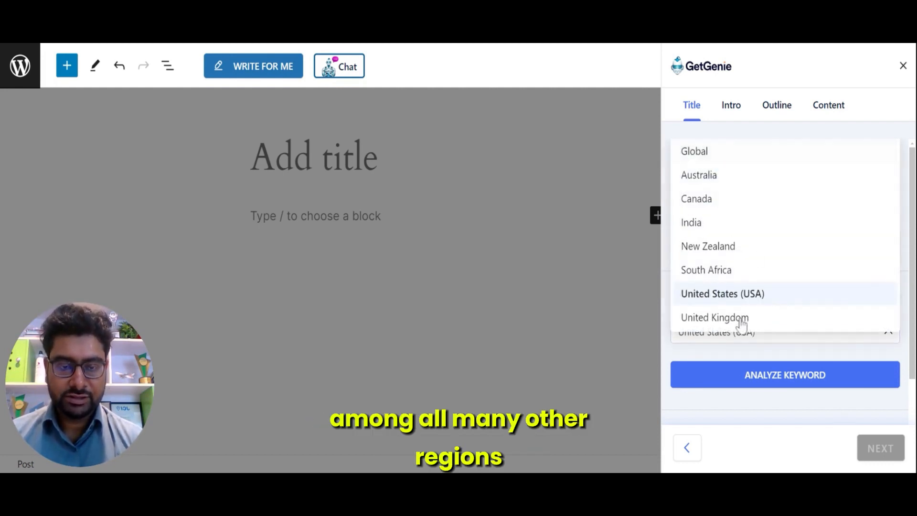
pyautogui.click(743, 296)
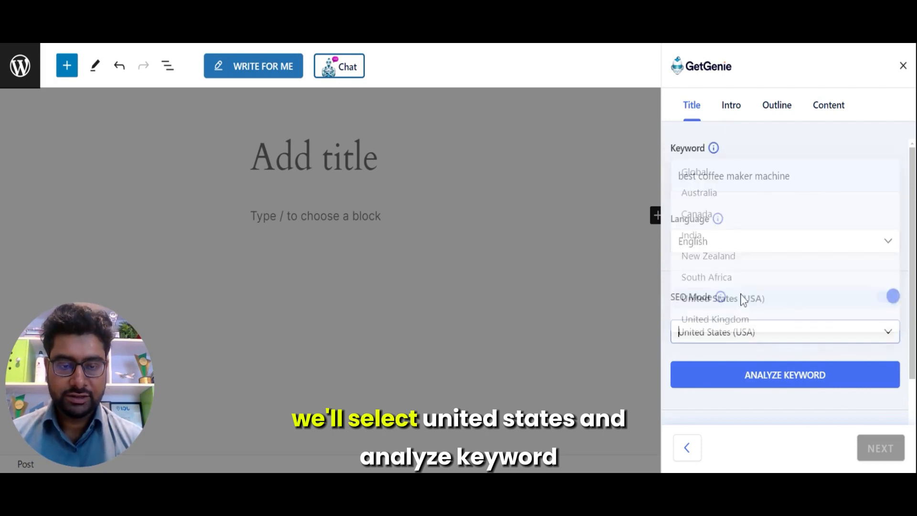
pyautogui.click(749, 377)
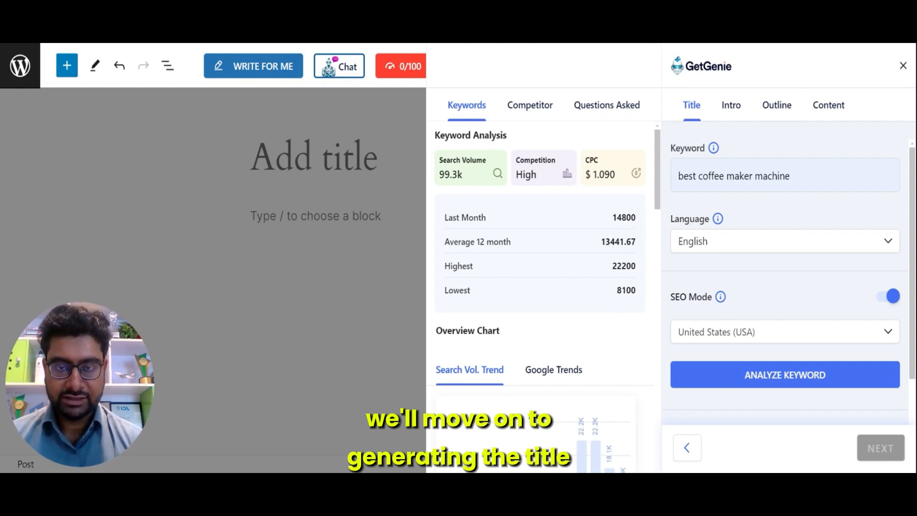
# Step: Lower the maximum number of title results to 3
pyautogui.scroll(-2, 786, 273)
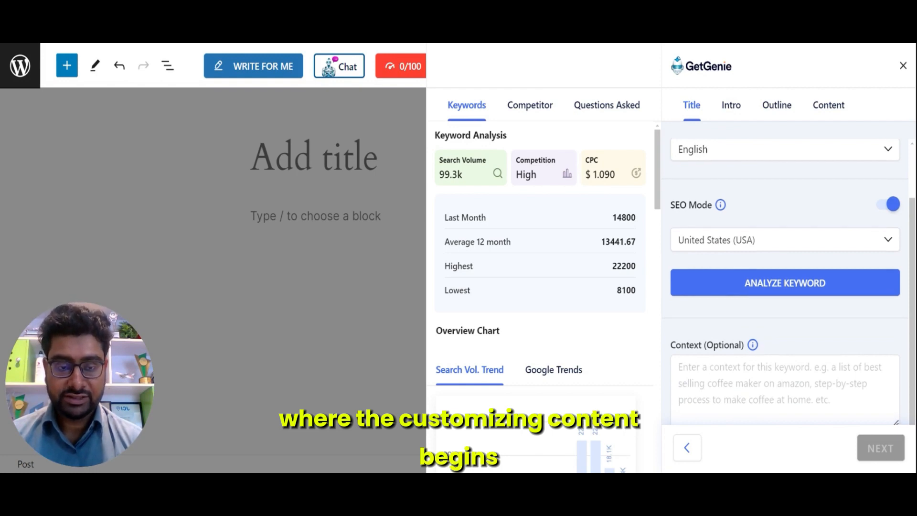
pyautogui.scroll(-3, 786, 282)
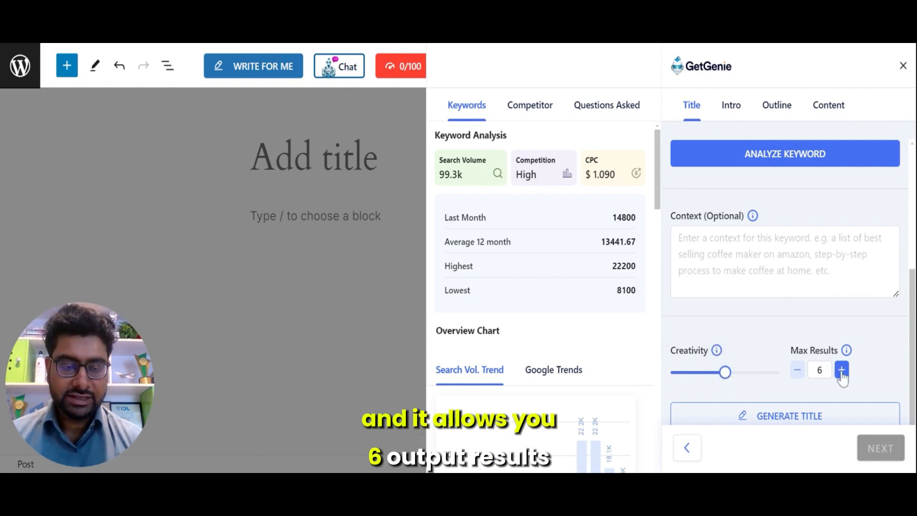
pyautogui.click(798, 370)
pyautogui.click(797, 370)
pyautogui.click(797, 370)
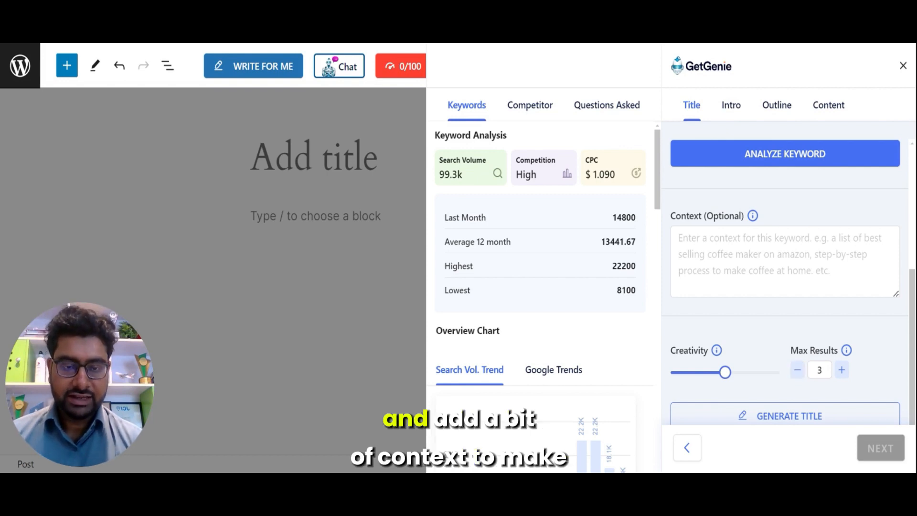
# Step: Enter the context "Top 5 coffee maker machines in the US for 2024"
pyautogui.click(785, 261)
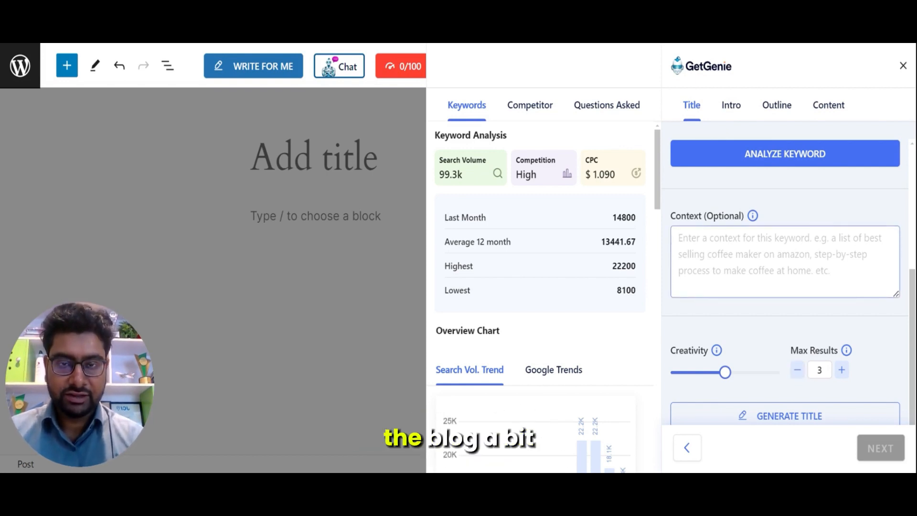
pyautogui.write('T')
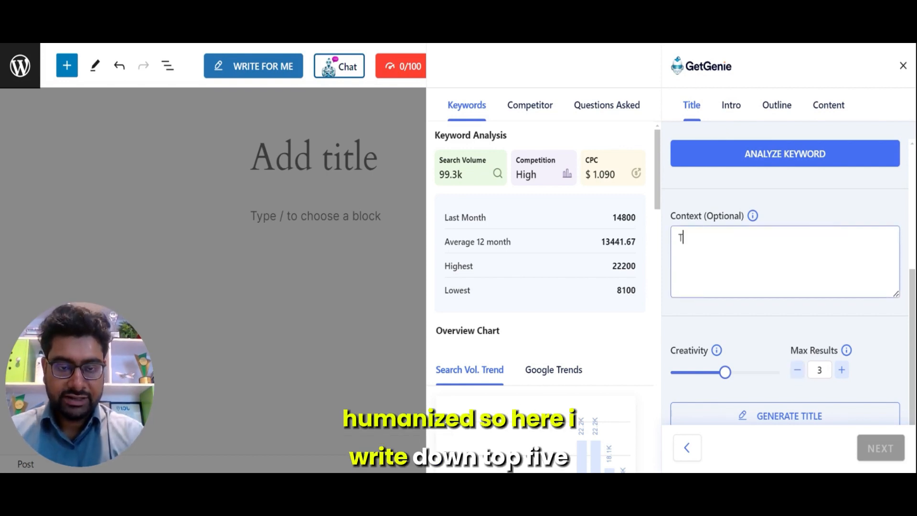
pyautogui.write('pp 5 c')
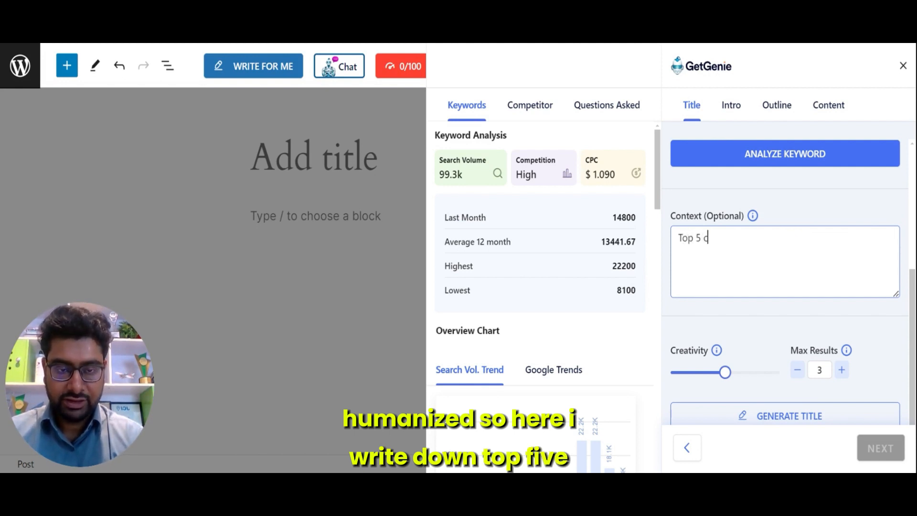
pyautogui.write('offee')
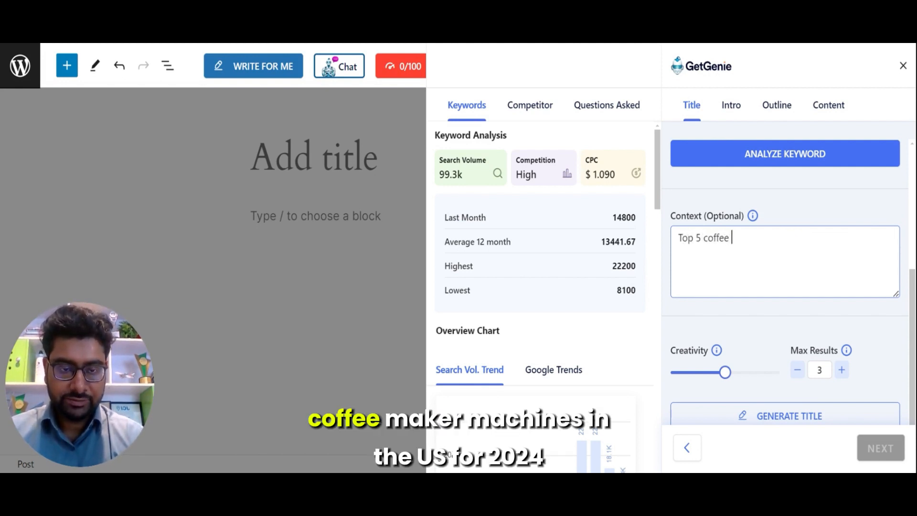
pyautogui.write(' maker machines in the US for')
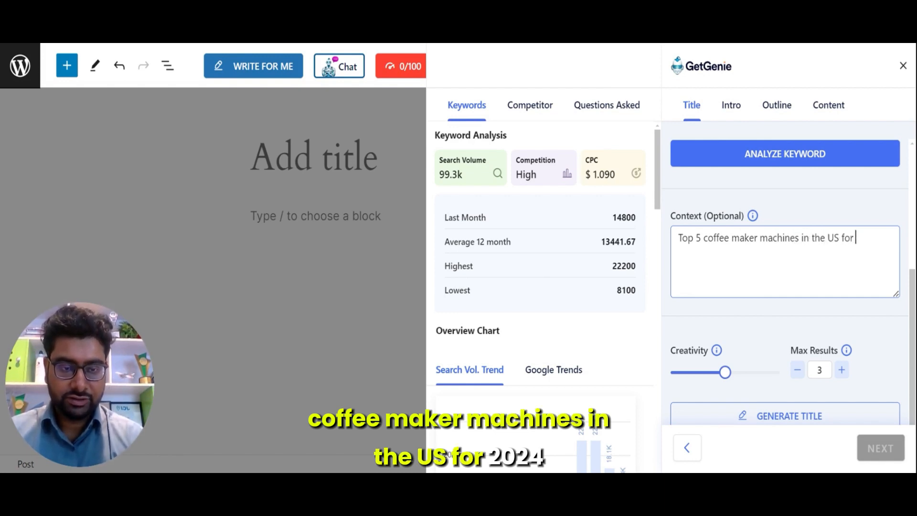
pyautogui.write('2024')
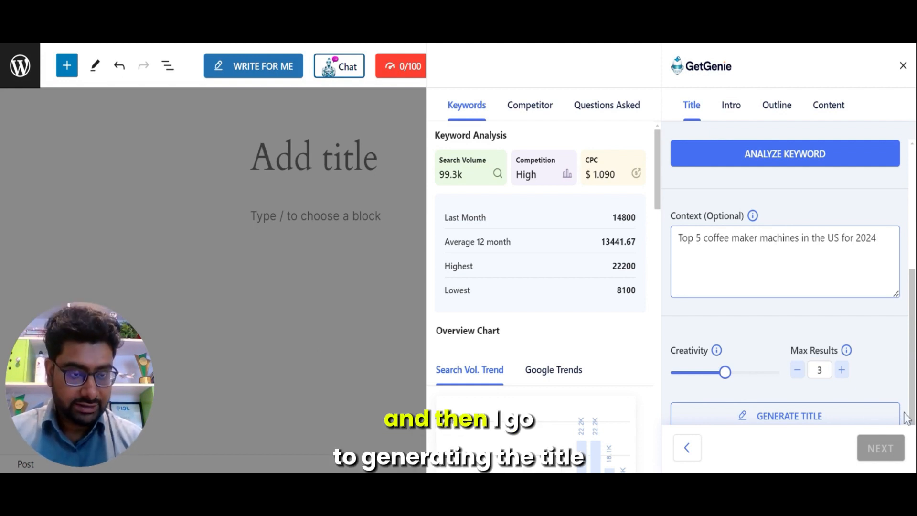
# Step: Generate title suggestions
pyautogui.scroll(-2, 786, 267)
pyautogui.click(774, 329)
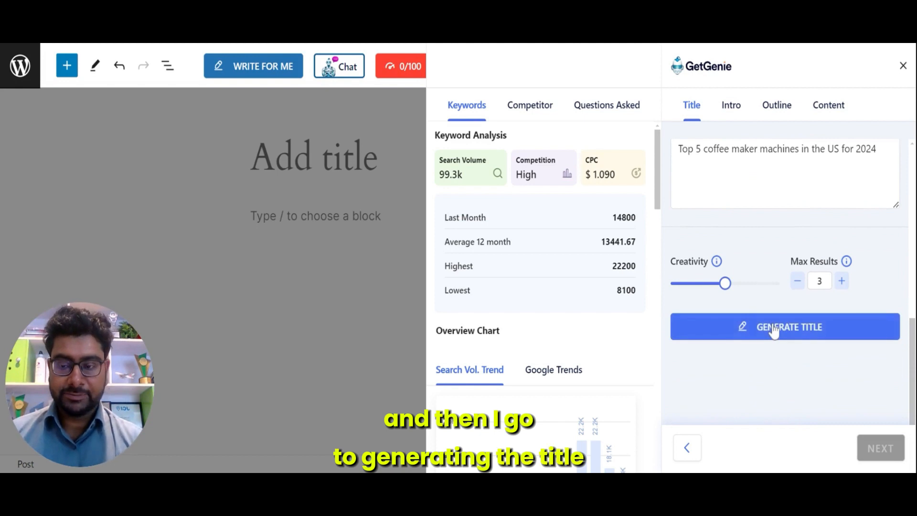
pyautogui.scroll(-5, 912, 318)
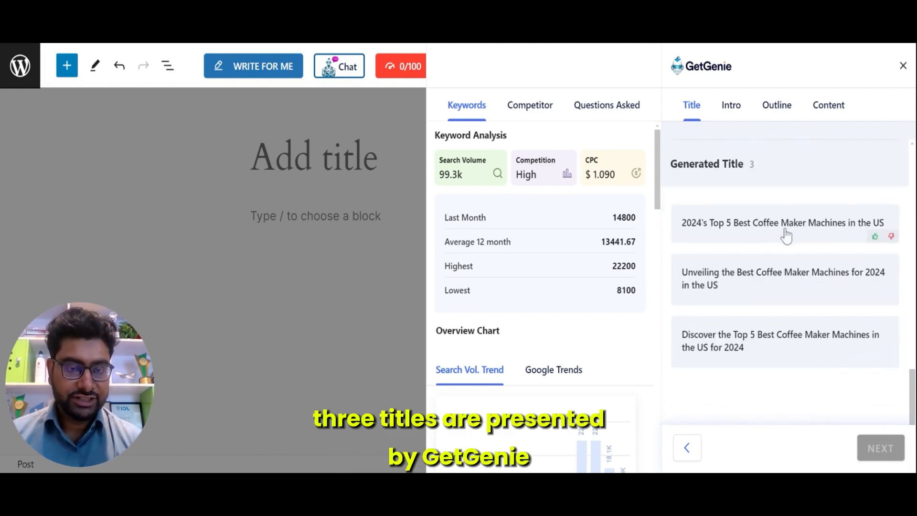
# Step: Pick the title "2024's Top 5 Best Coffee Maker Machines in the US" and continue to the intro stage
pyautogui.click(778, 348)
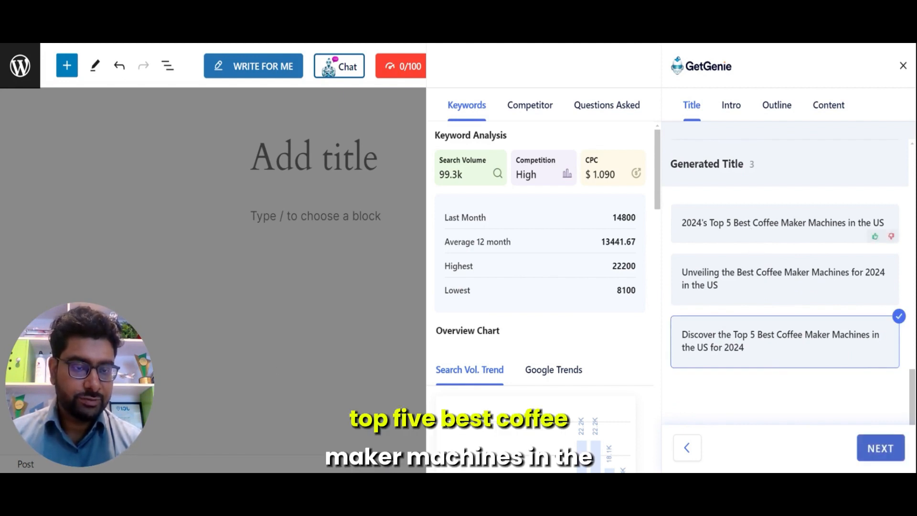
pyautogui.click(751, 235)
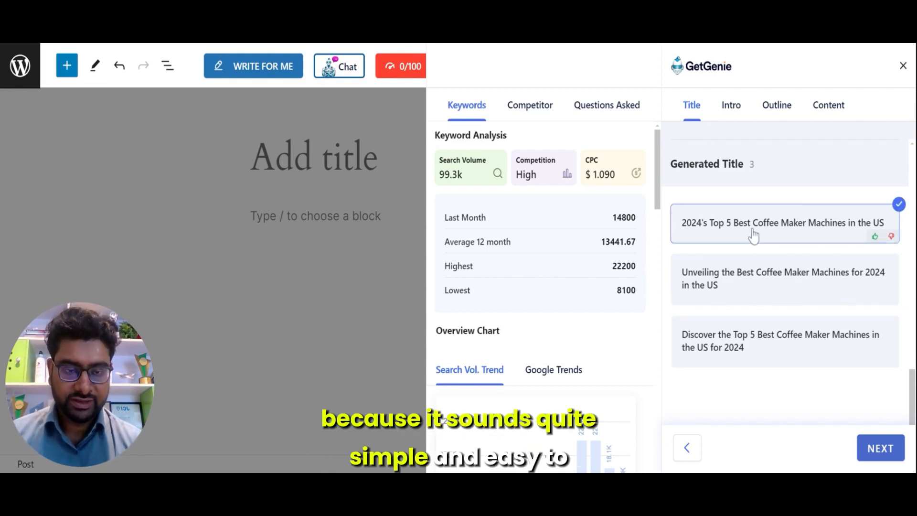
pyautogui.click(882, 449)
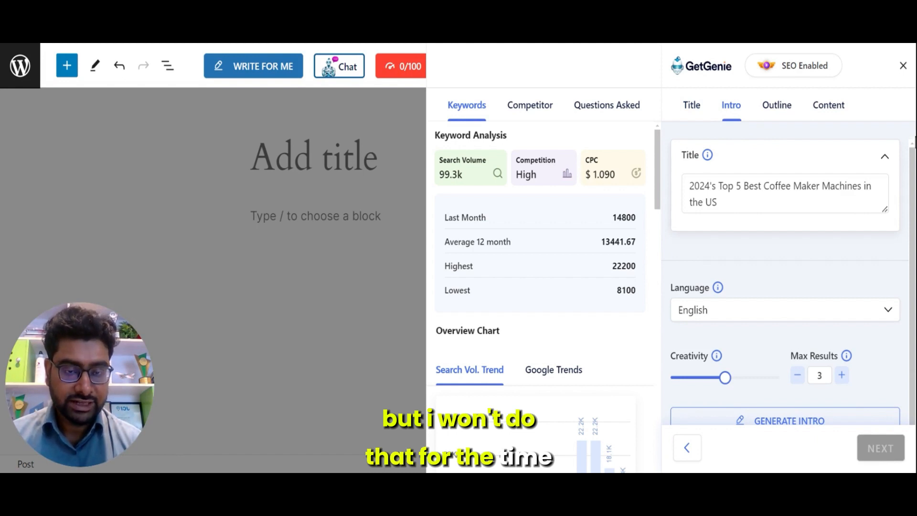
# Step: Generate introductions for the chosen title
pyautogui.moveTo(913, 139); pyautogui.dragTo(812, 239)
pyautogui.click(813, 286)
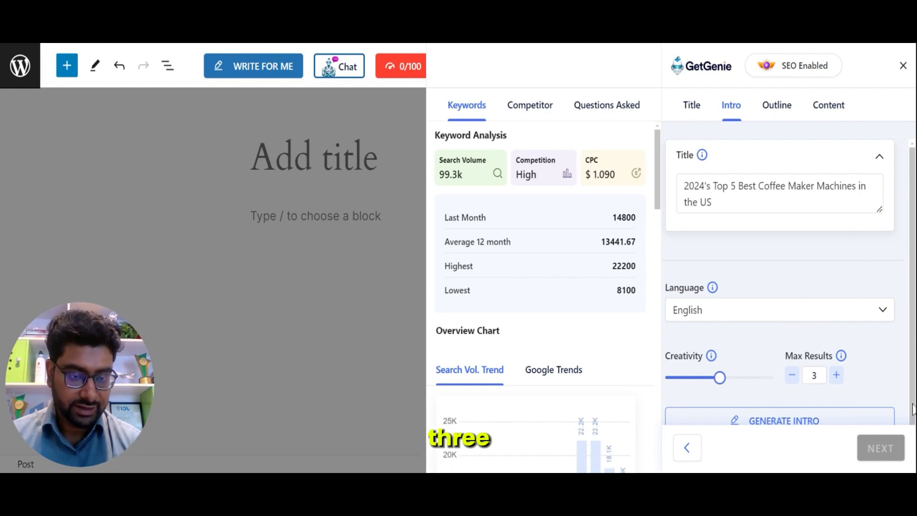
pyautogui.scroll(-2, 823, 420)
pyautogui.click(743, 330)
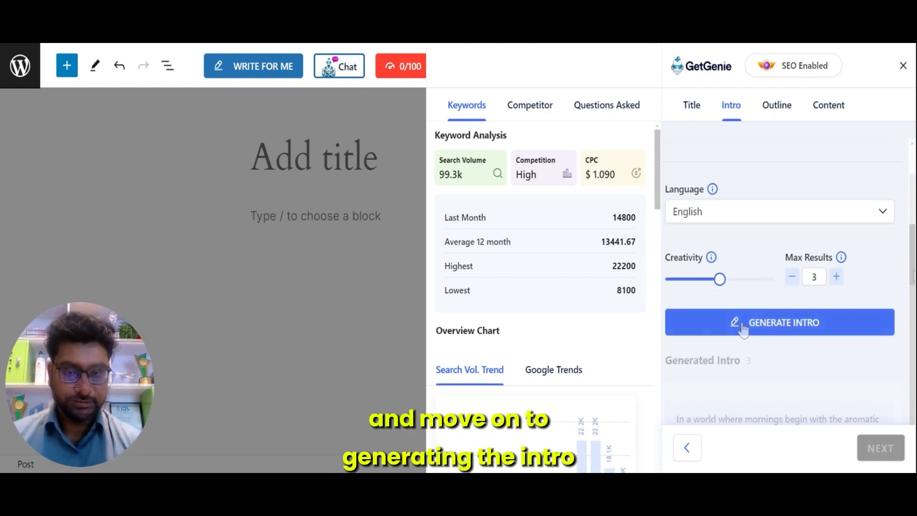
# Step: Choose the second generated intro and continue to the outline stage
pyautogui.moveTo(913, 261); pyautogui.dragTo(915, 444)
pyautogui.click(765, 333)
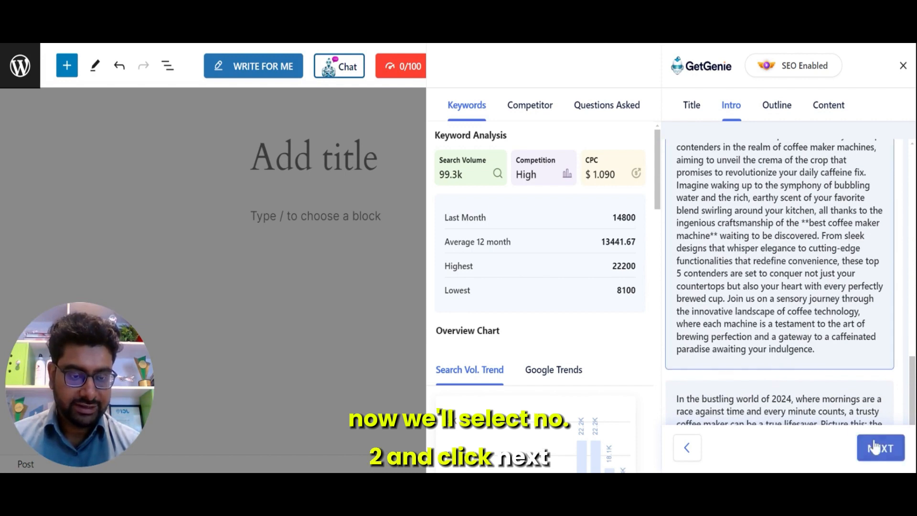
pyautogui.click(879, 449)
# Step: Delete two passages from the intro text so it ends with "Let's dive in."
pyautogui.moveTo(883, 243)
pyautogui.mouseDown()
pyautogui.moveTo(886, 286)
pyautogui.moveTo(887, 235)
pyautogui.moveTo(884, 258)
pyautogui.mouseUp()
pyautogui.moveTo(799, 240); pyautogui.dragTo(712, 305)
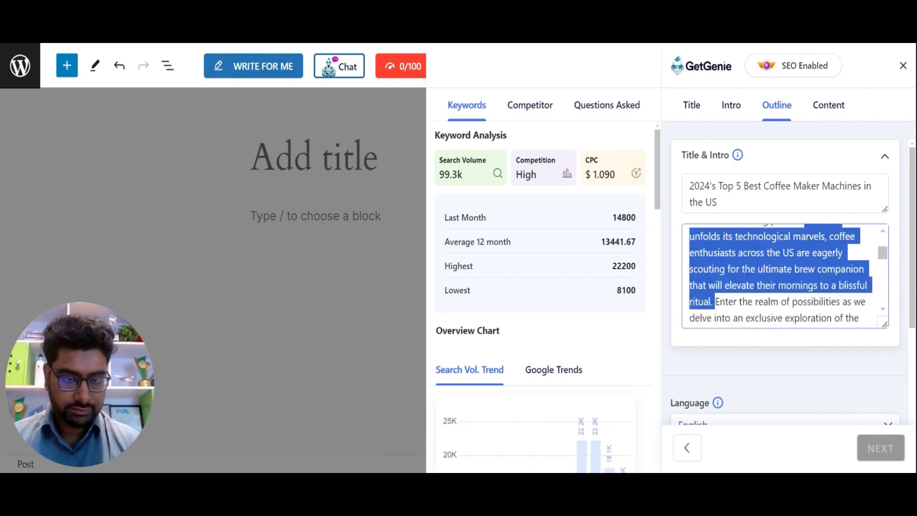
pyautogui.press('BackSpace')
pyautogui.moveTo(885, 253); pyautogui.dragTo(886, 300)
pyautogui.moveTo(741, 248); pyautogui.dragTo(797, 319)
pyautogui.press('BackSpace')
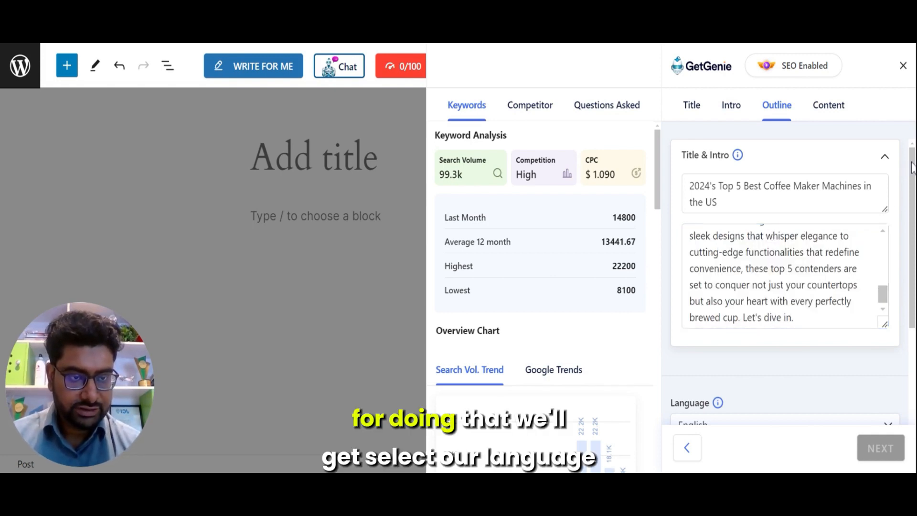
# Step: Generate outlines for the title and intro
pyautogui.moveTo(913, 167); pyautogui.dragTo(916, 253)
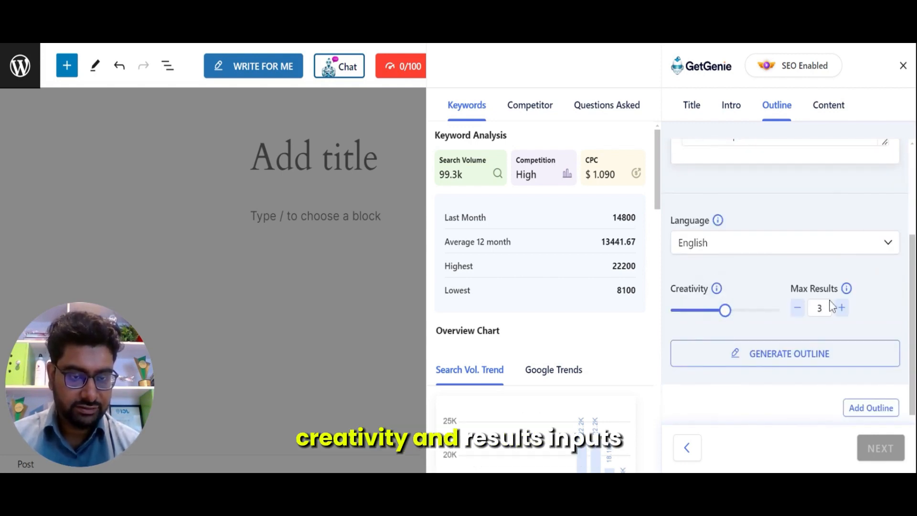
pyautogui.click(812, 363)
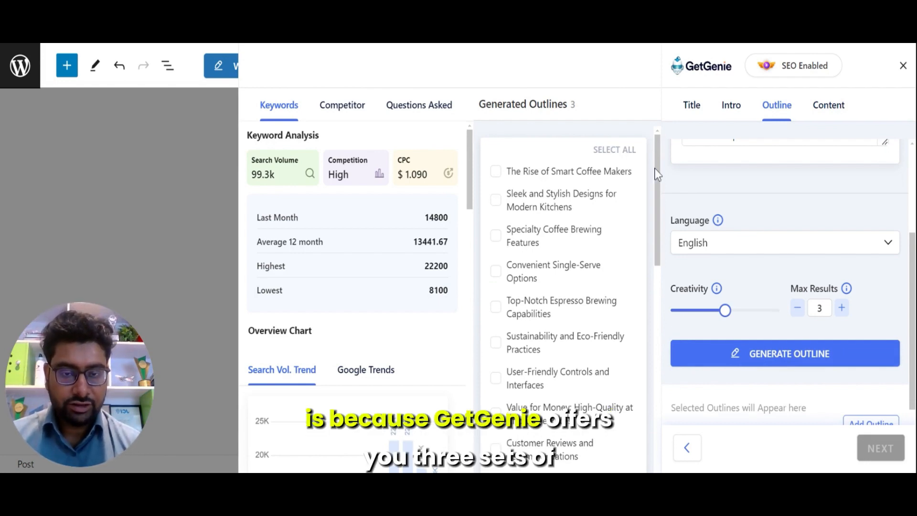
pyautogui.moveTo(656, 174); pyautogui.dragTo(633, 150)
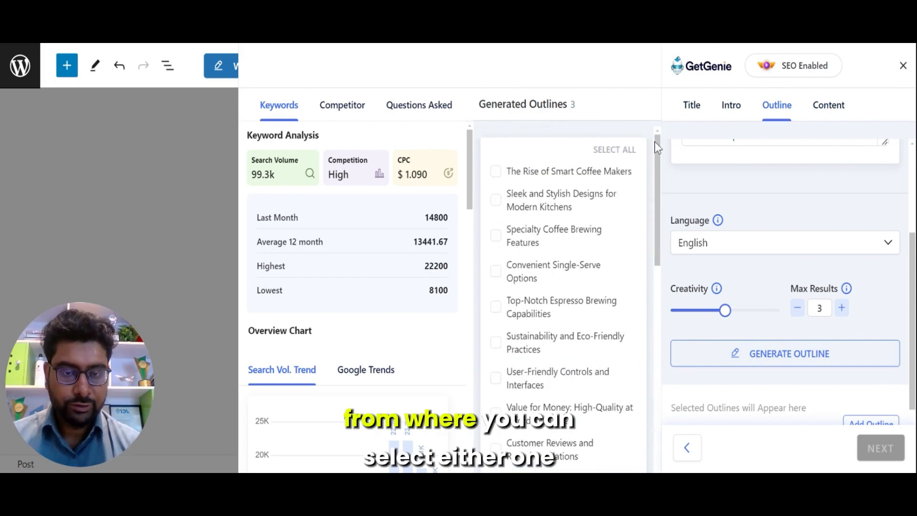
pyautogui.click(610, 151)
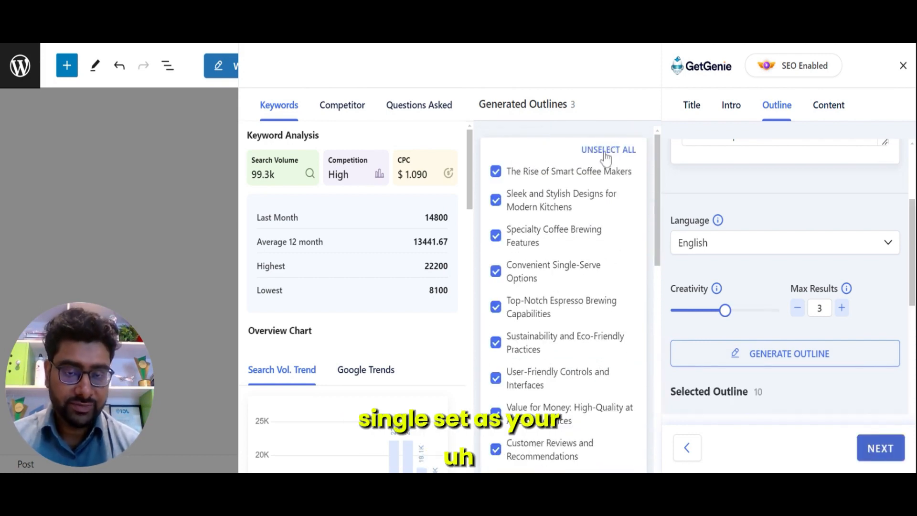
pyautogui.click(605, 152)
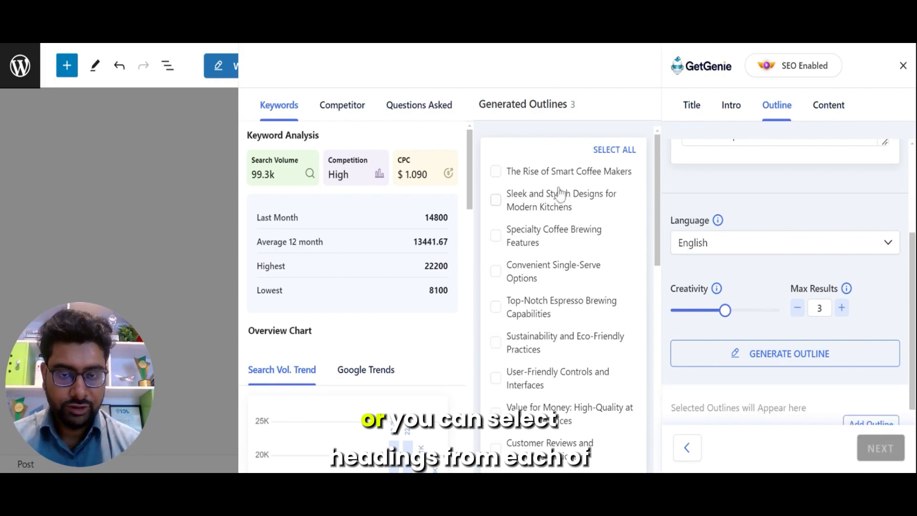
# Step: Fetch competitor data for the keyword and browse the top-ranking competitor articles
pyautogui.moveTo(656, 156); pyautogui.dragTo(655, 236)
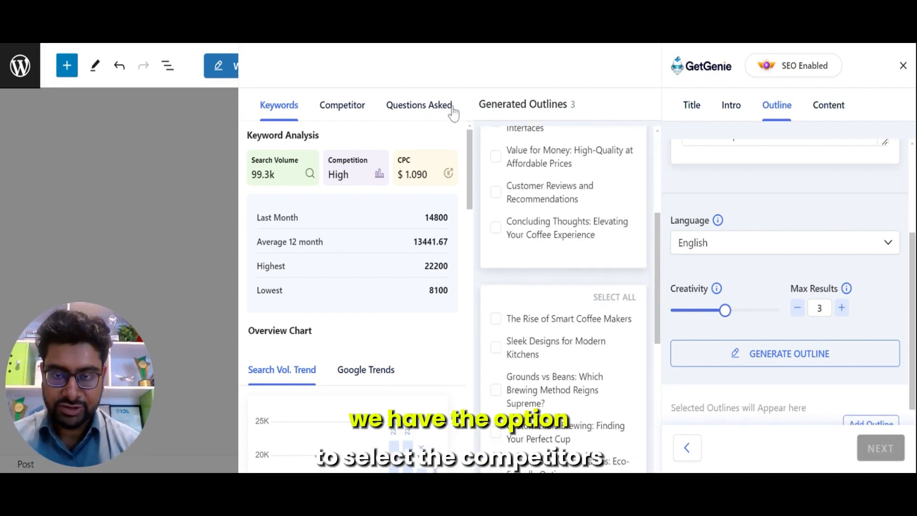
pyautogui.click(326, 106)
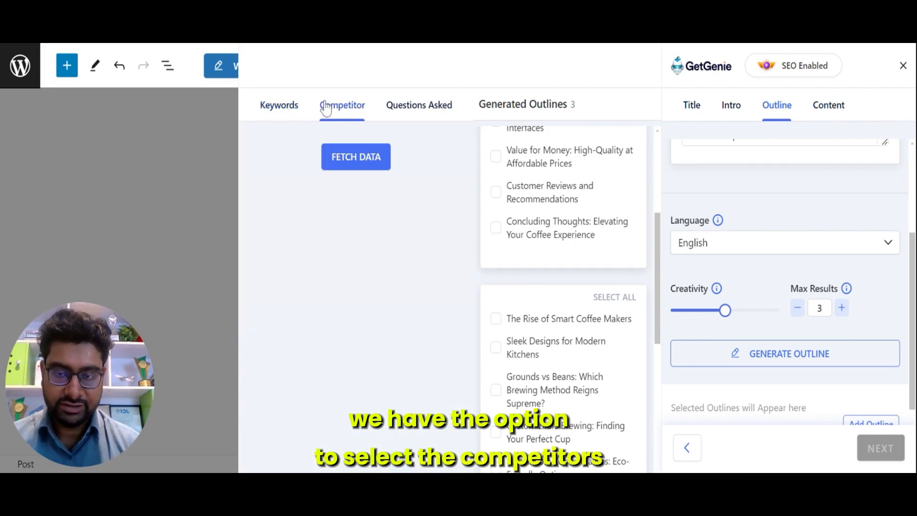
pyautogui.click(354, 159)
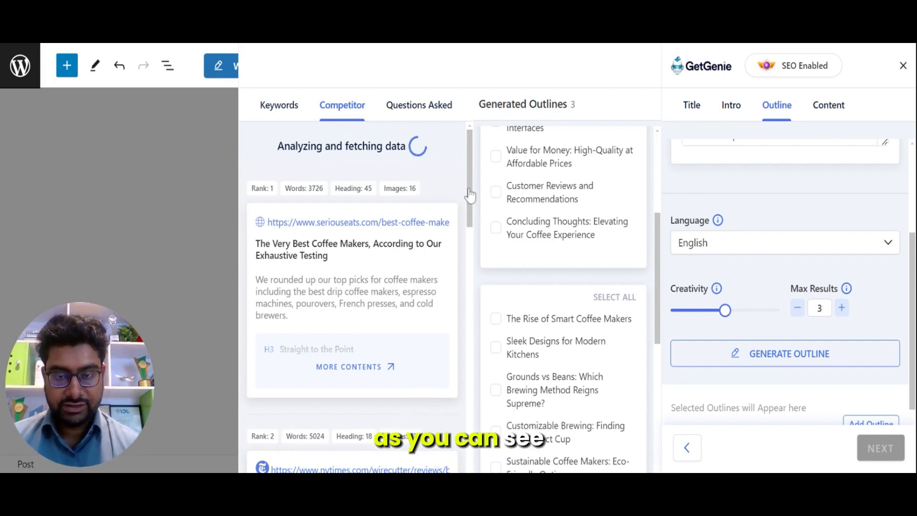
pyautogui.moveTo(470, 195); pyautogui.dragTo(473, 226)
pyautogui.scroll(-4, 470, 258)
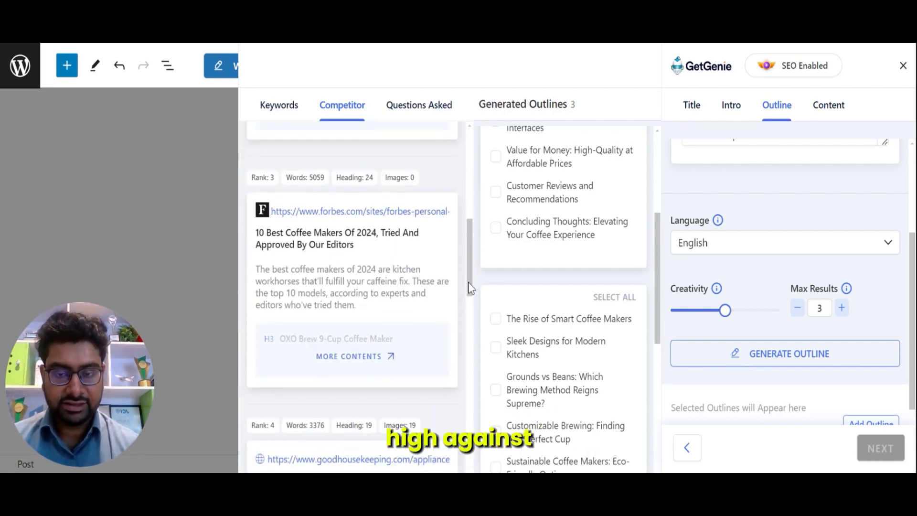
pyautogui.moveTo(468, 282)
pyautogui.mouseDown()
pyautogui.moveTo(468, 325)
pyautogui.moveTo(467, 263)
pyautogui.moveTo(469, 291)
pyautogui.mouseUp()
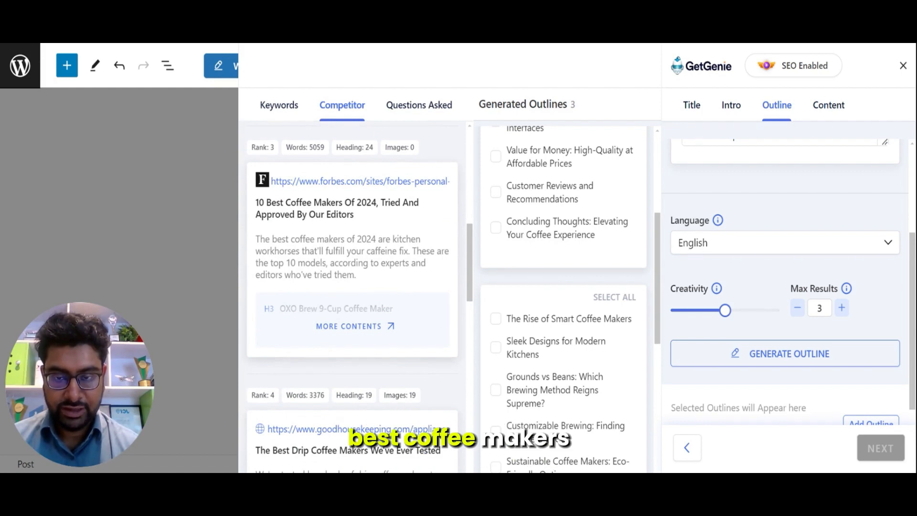
# Step: Open and close the list of headings used in the Forbes competitor article
pyautogui.click(356, 330)
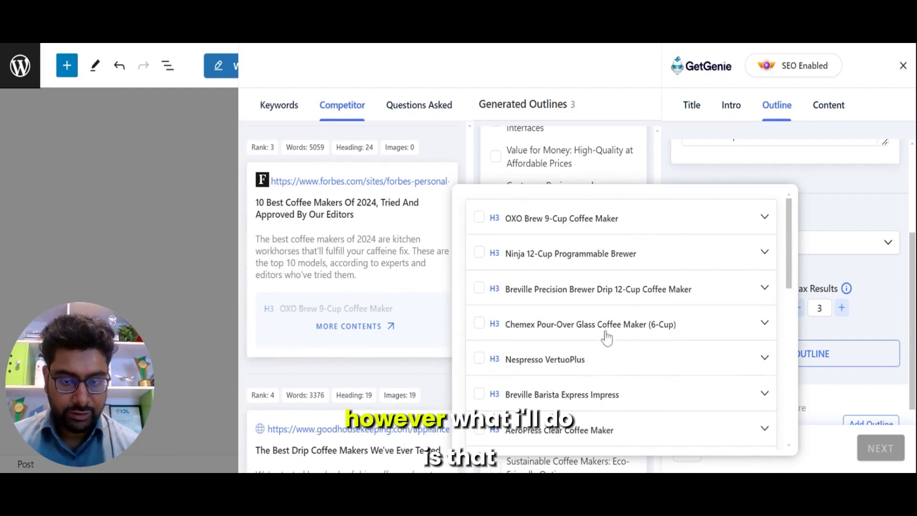
pyautogui.click(617, 102)
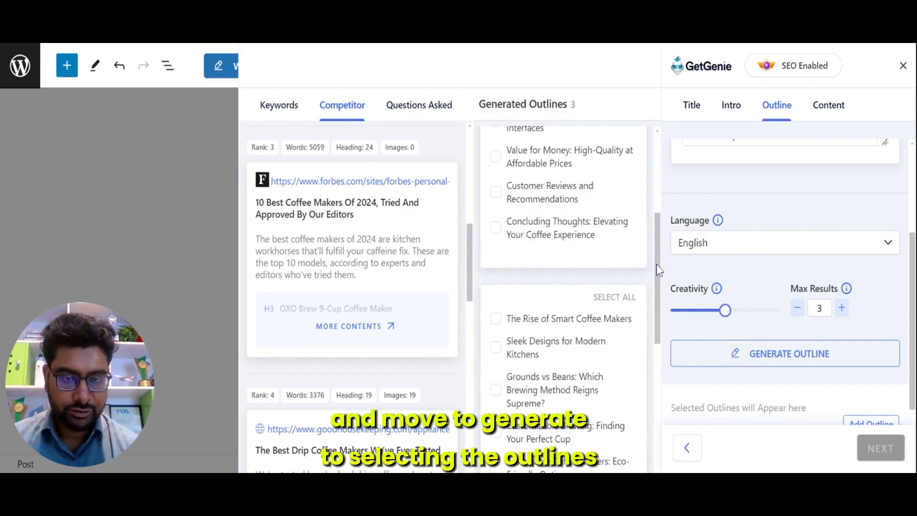
# Step: Select the outline headings The Rise of Smart Coffee Makers, Sustainability and Eco-Friendly Practices, Maintenance Matters, and the Conclusion
pyautogui.moveTo(657, 264); pyautogui.dragTo(654, 140)
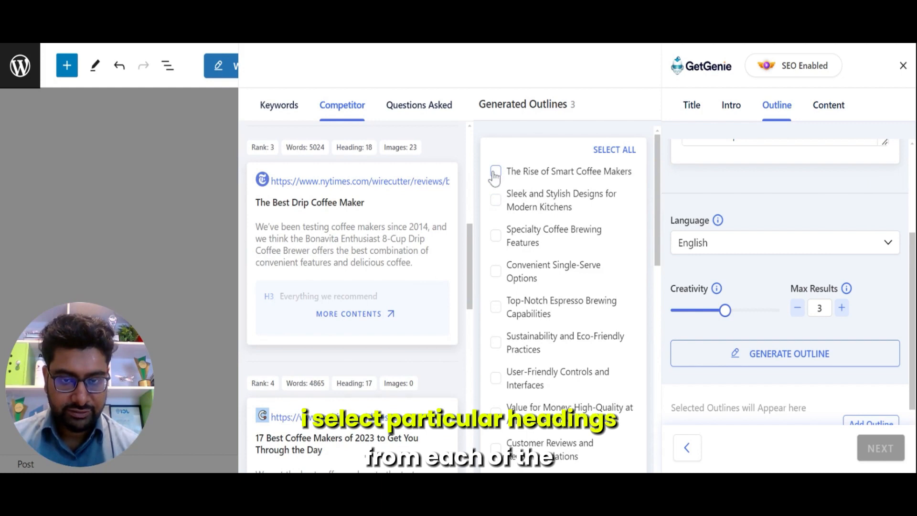
pyautogui.click(495, 173)
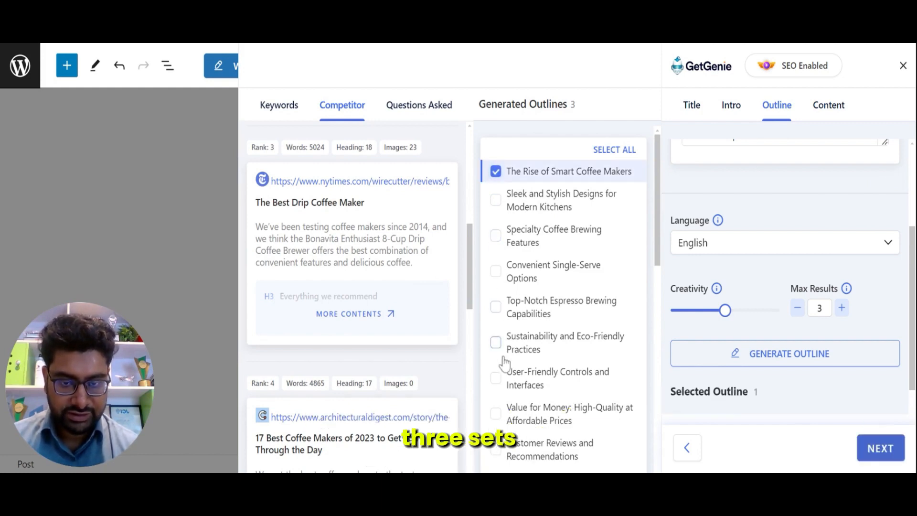
pyautogui.click(496, 343)
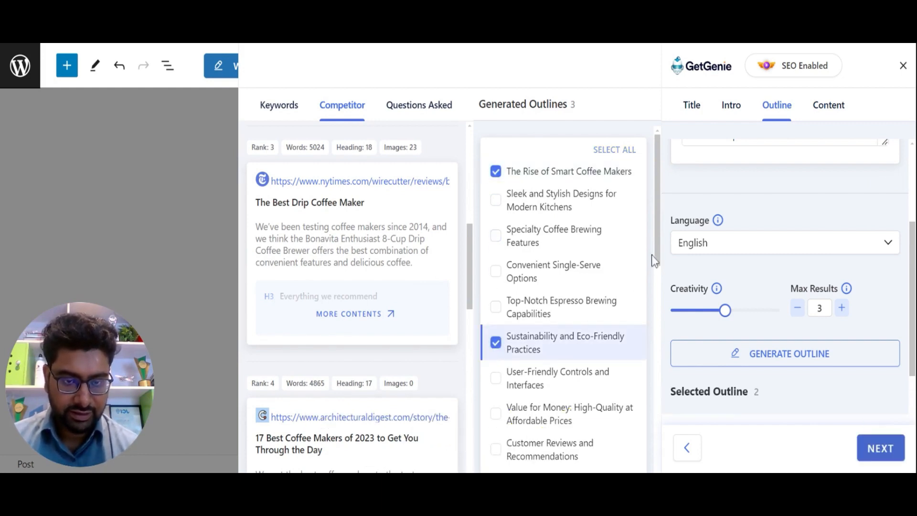
pyautogui.moveTo(660, 234); pyautogui.dragTo(657, 408)
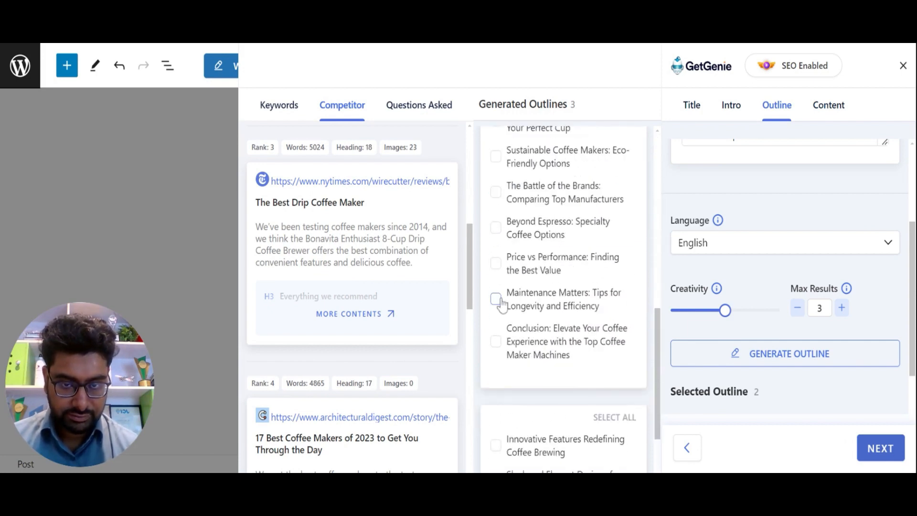
pyautogui.click(497, 300)
pyautogui.scroll(-7, 659, 391)
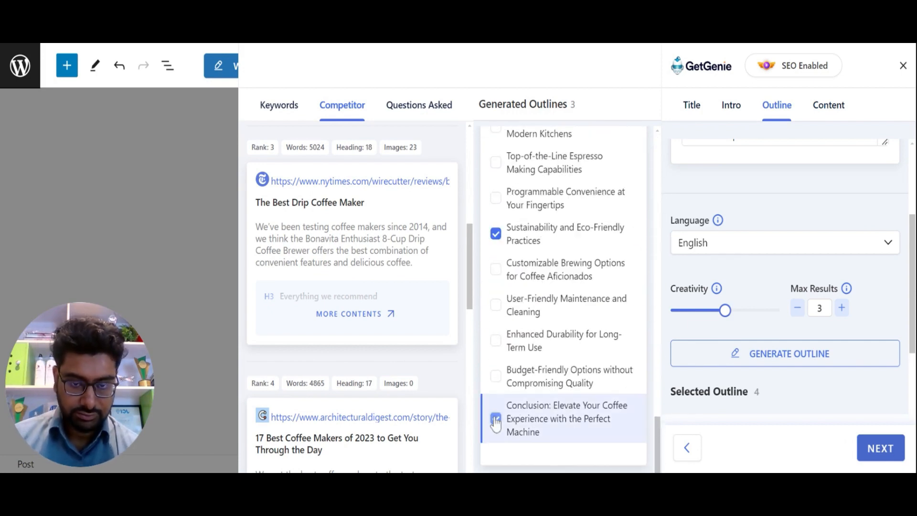
pyautogui.click(496, 419)
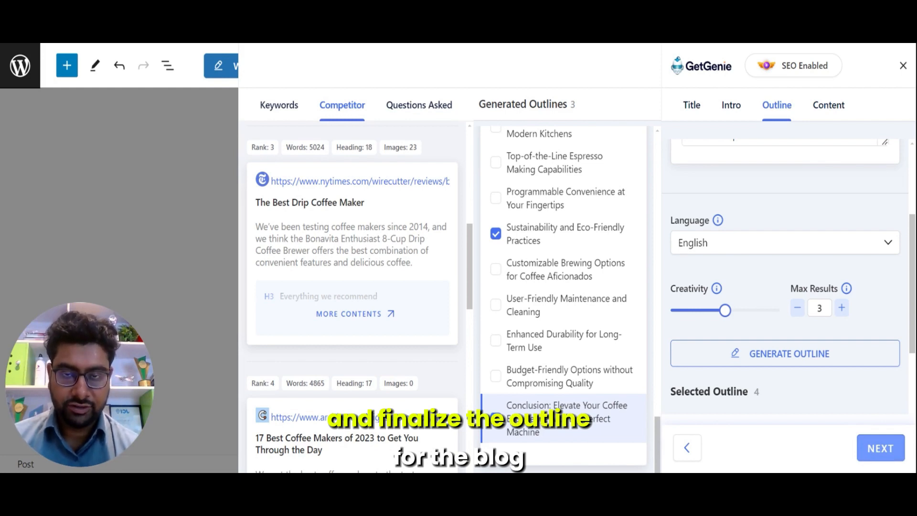
# Step: Continue to the content stage, choosing customized step-by-step content instead of a one-click blog
pyautogui.click(869, 454)
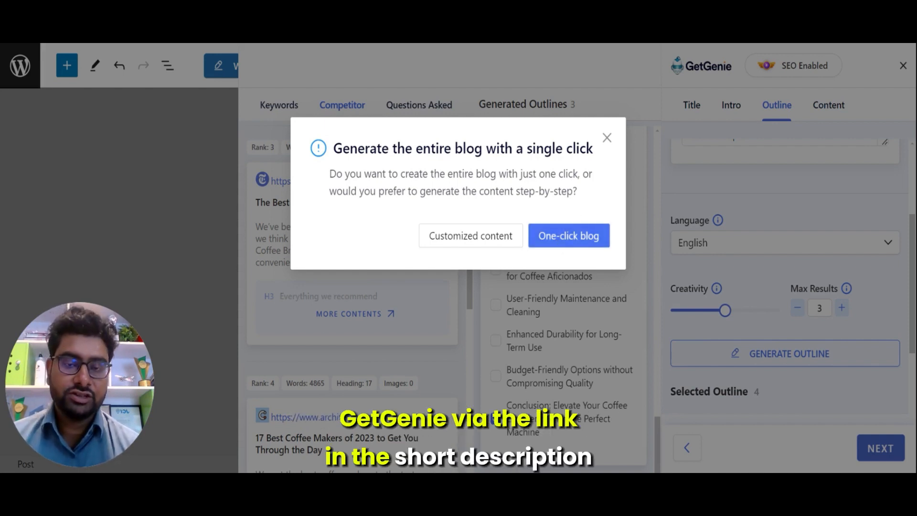
pyautogui.click(474, 236)
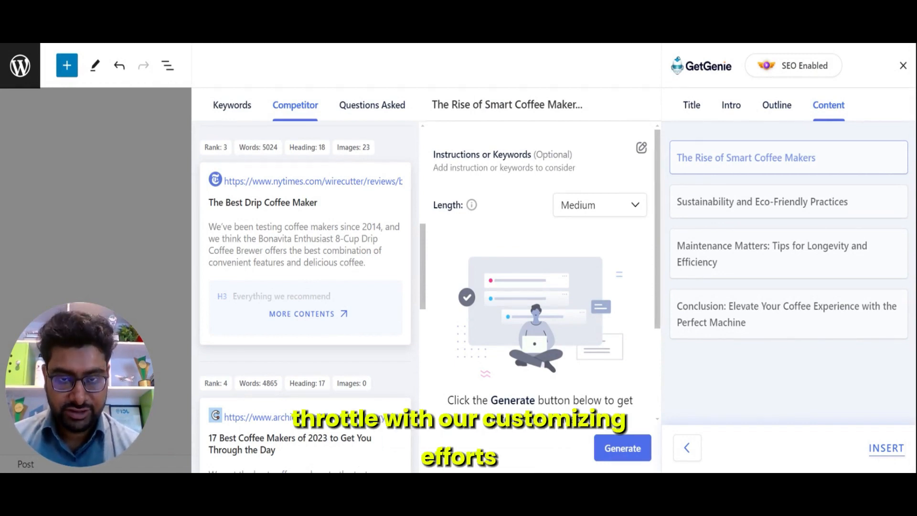
# Step: Add the keywords best coffee maker machine, bean to cup coffee machine, best drip coffee maker and best coffee machine
pyautogui.click(642, 149)
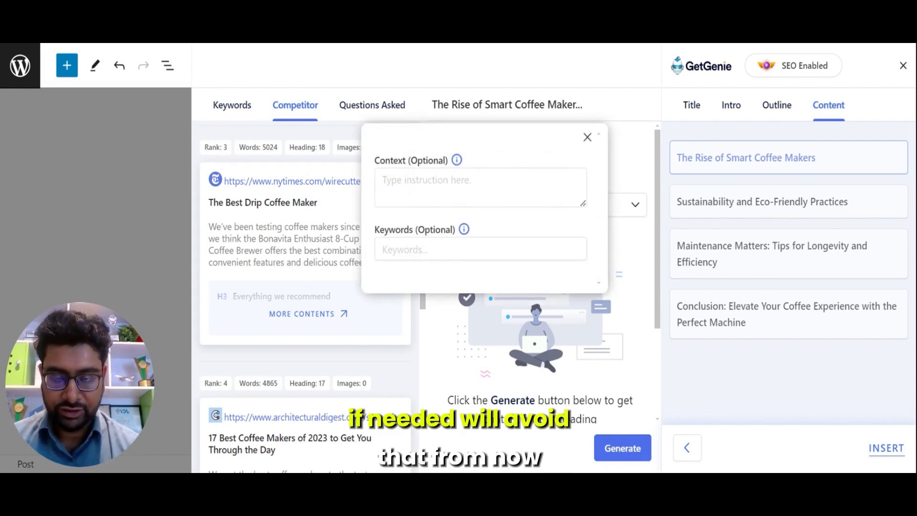
pyautogui.click(406, 249)
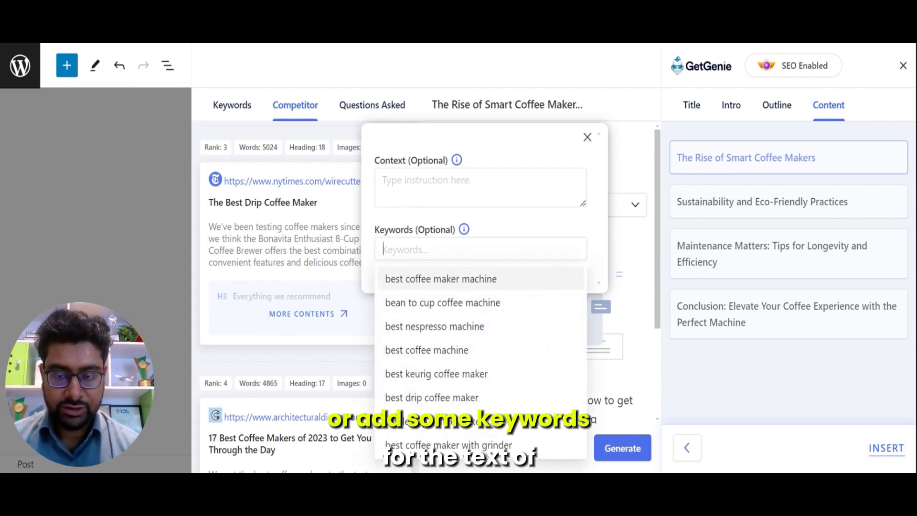
pyautogui.click(432, 282)
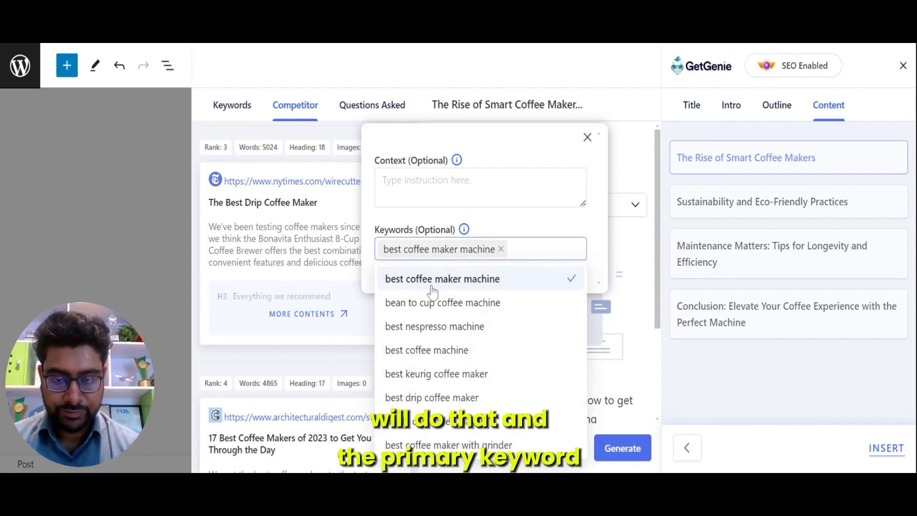
pyautogui.click(434, 306)
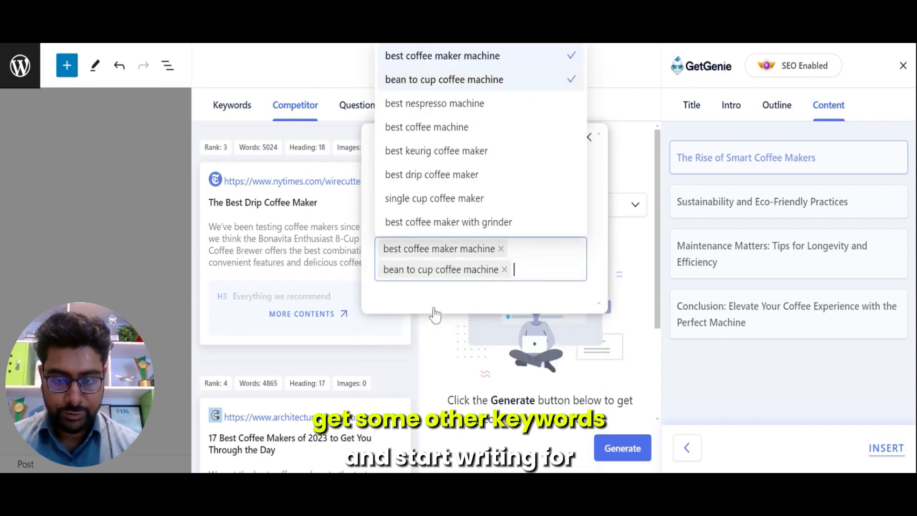
pyautogui.click(436, 175)
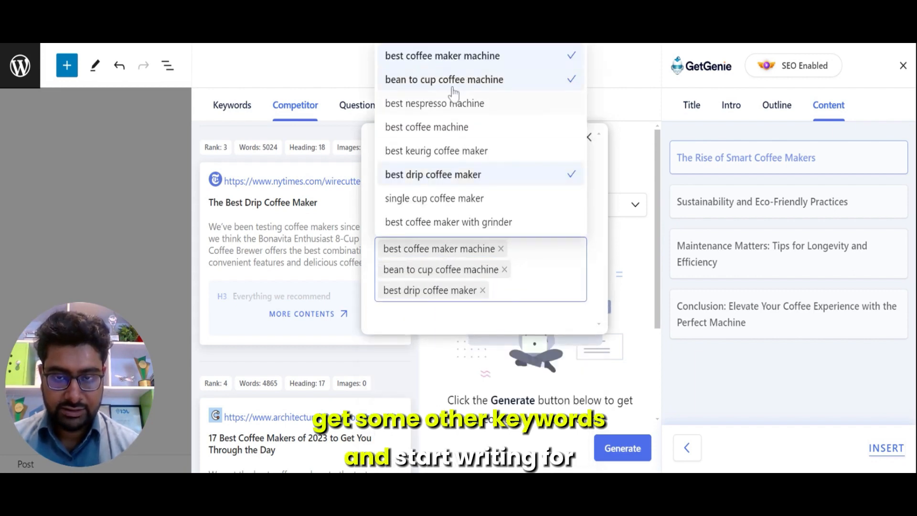
pyautogui.click(435, 131)
pyautogui.click(741, 164)
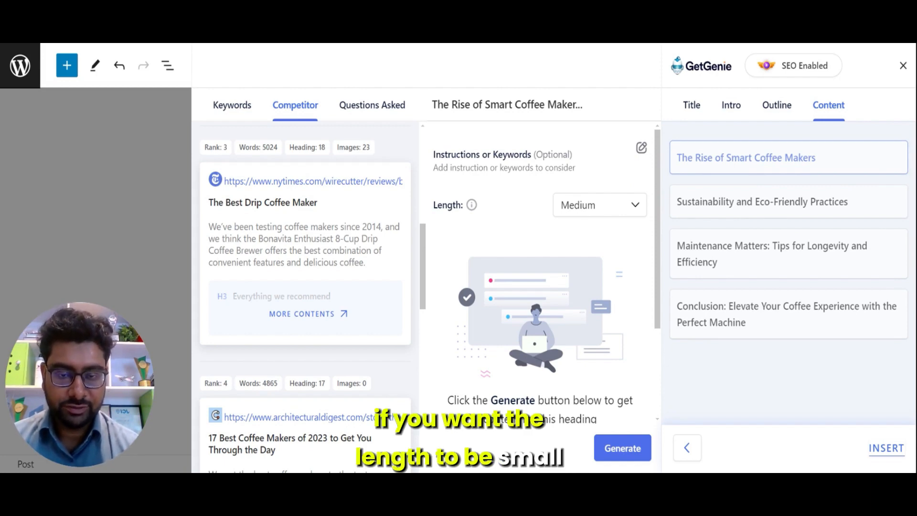
# Step: Set the length to Small and generate content for The Rise of Smart Coffee Makers section
pyautogui.click(595, 205)
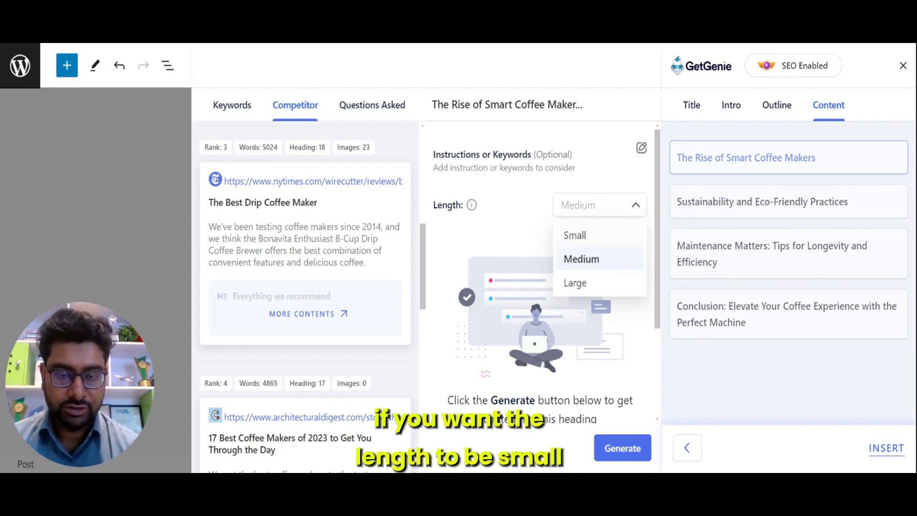
pyautogui.click(587, 238)
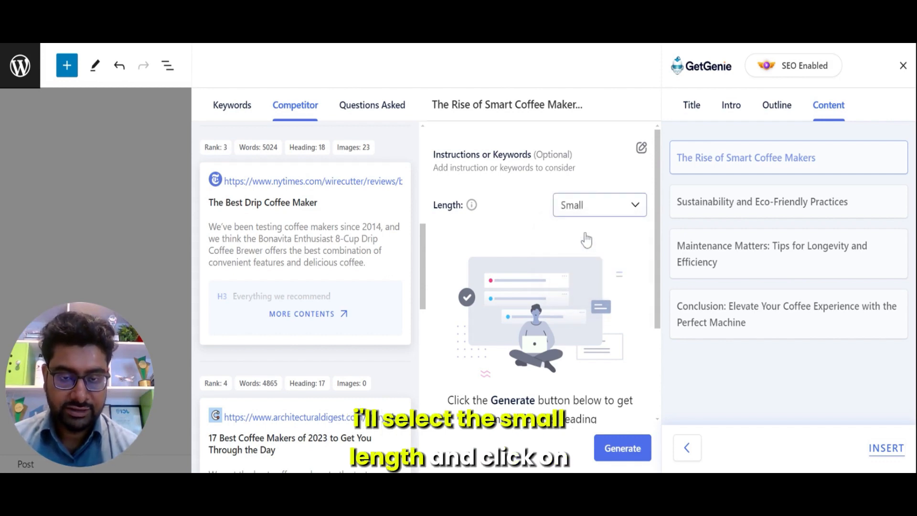
pyautogui.click(612, 452)
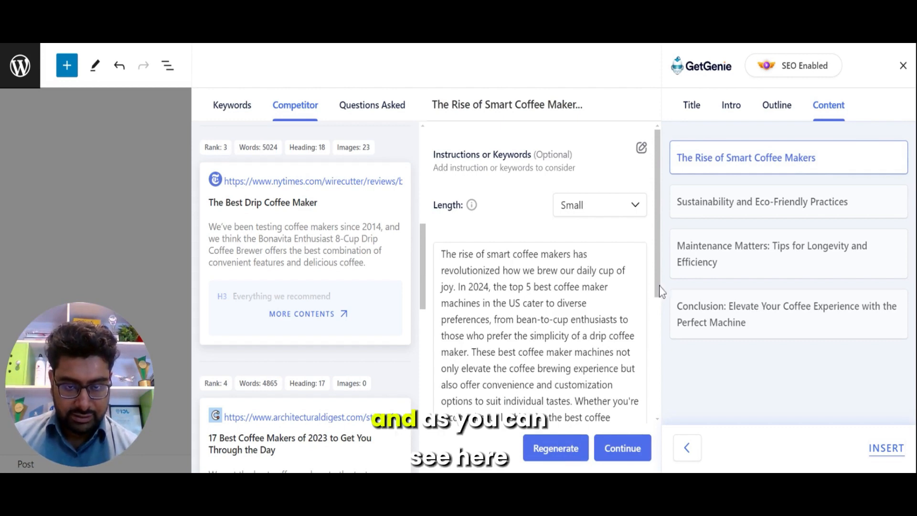
# Step: Read through the generated section, accept it, and move to the Sustainability and Eco-Friendly Practices section
pyautogui.moveTo(661, 291); pyautogui.dragTo(660, 342)
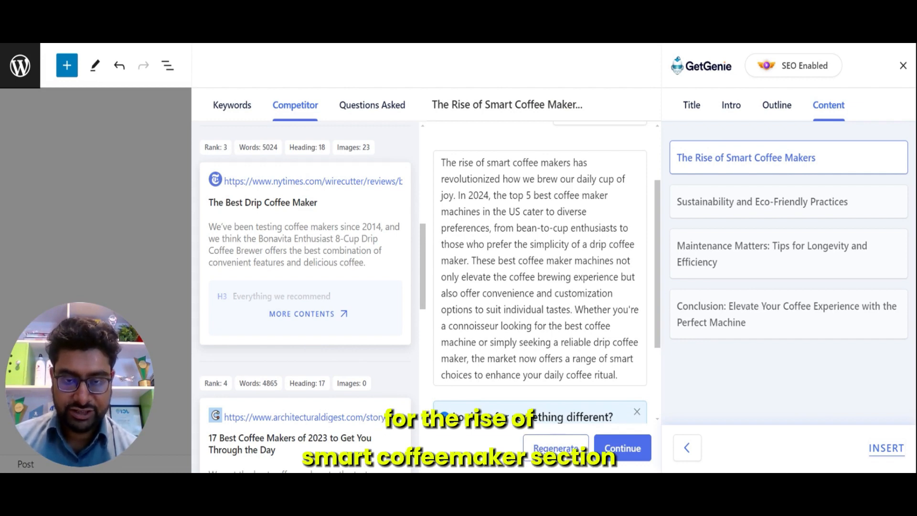
pyautogui.moveTo(660, 337); pyautogui.dragTo(659, 334)
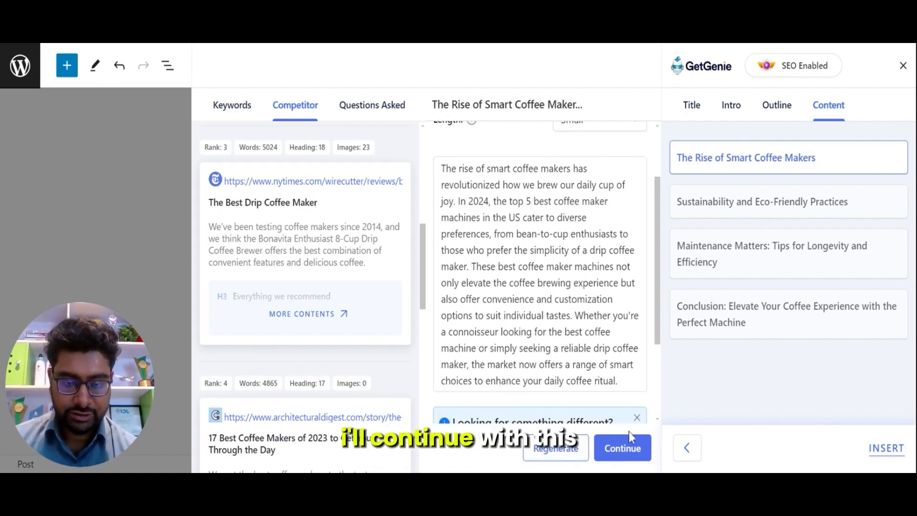
pyautogui.click(623, 448)
pyautogui.click(733, 204)
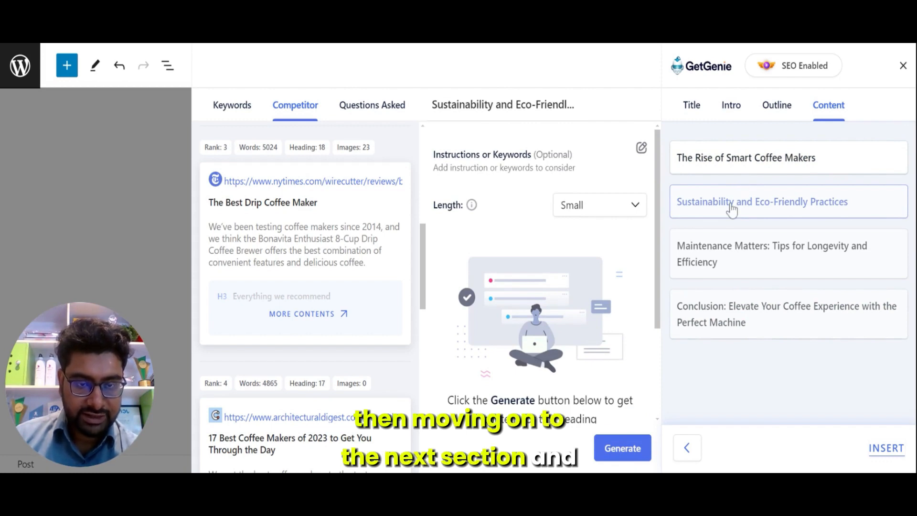
# Step: Generate content for the sustainability section, then regenerate it for a different version
pyautogui.click(624, 451)
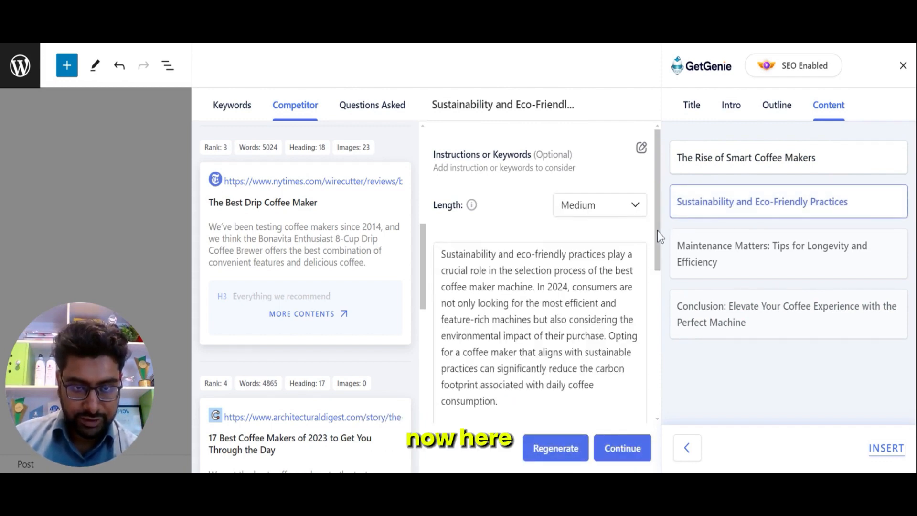
pyautogui.moveTo(656, 229); pyautogui.dragTo(651, 313)
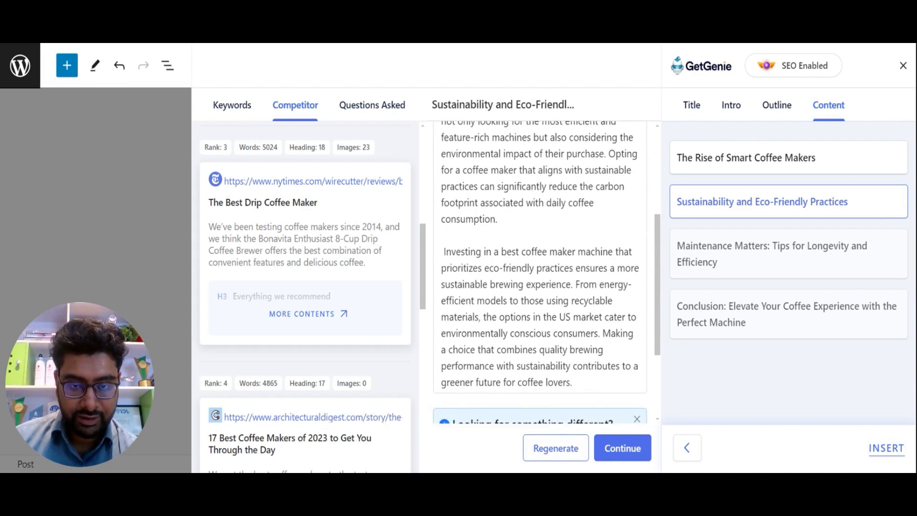
pyautogui.click(552, 454)
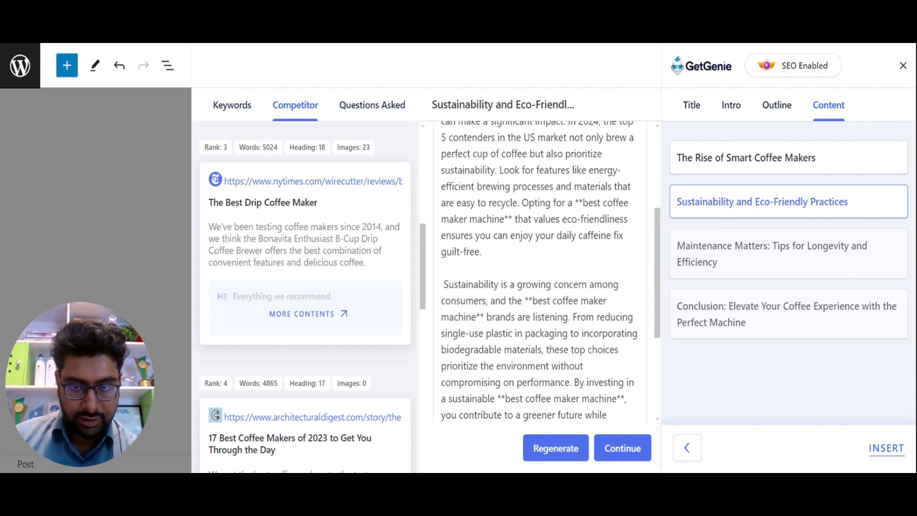
# Step: Delete the sentence beginning "Opting for a **best coffee maker machine**" from the sustainability text and accept the section
pyautogui.scroll(-2, 658, 214)
pyautogui.scroll(4, 659, 205)
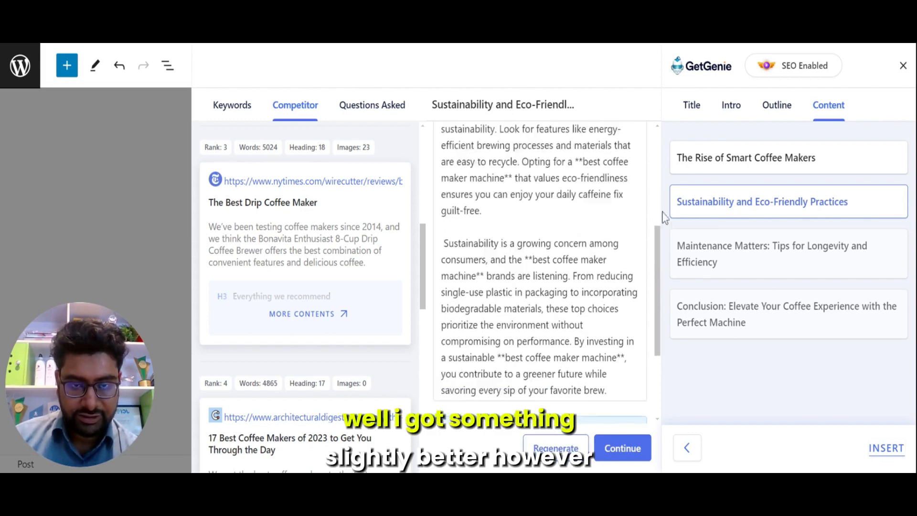
pyautogui.scroll(1, 662, 197)
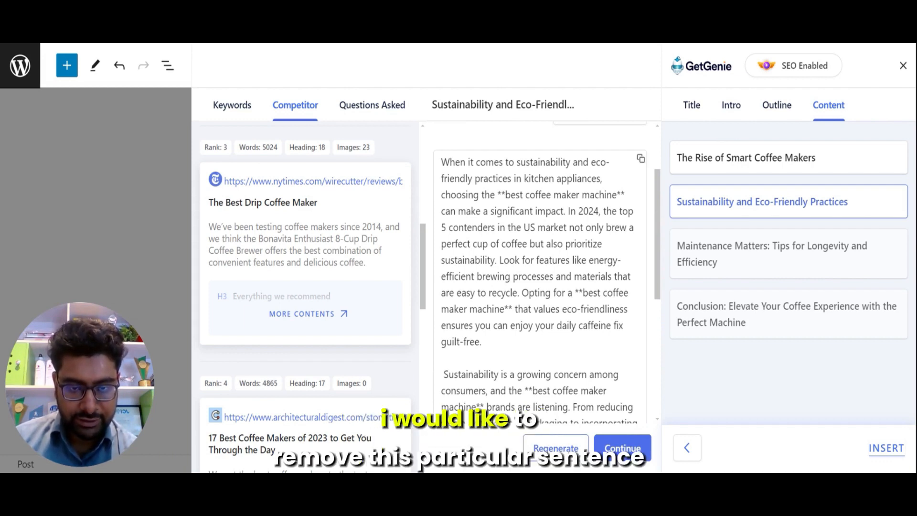
pyautogui.moveTo(520, 292); pyautogui.dragTo(484, 342)
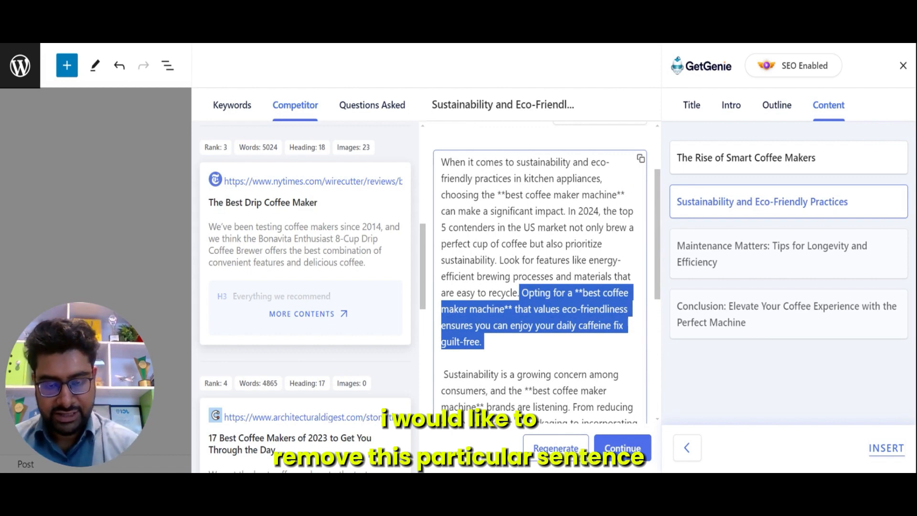
pyautogui.press('BackSpace')
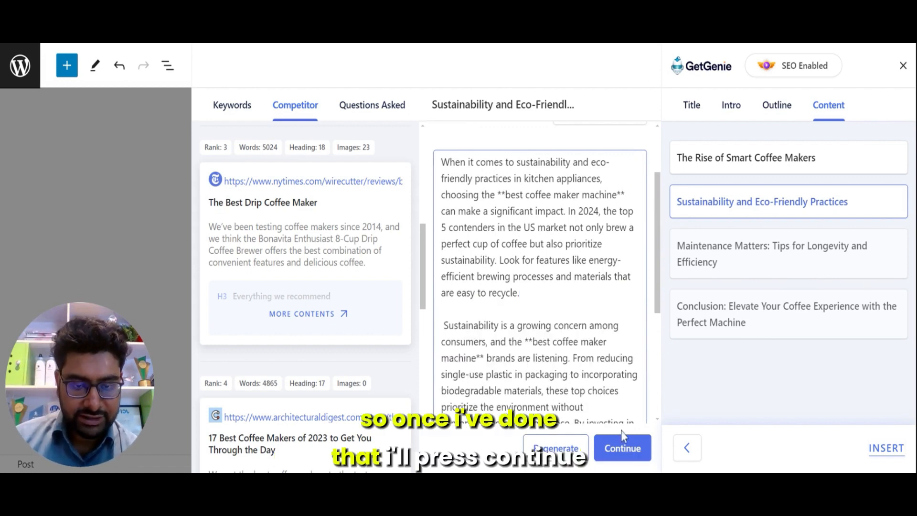
pyautogui.click(622, 447)
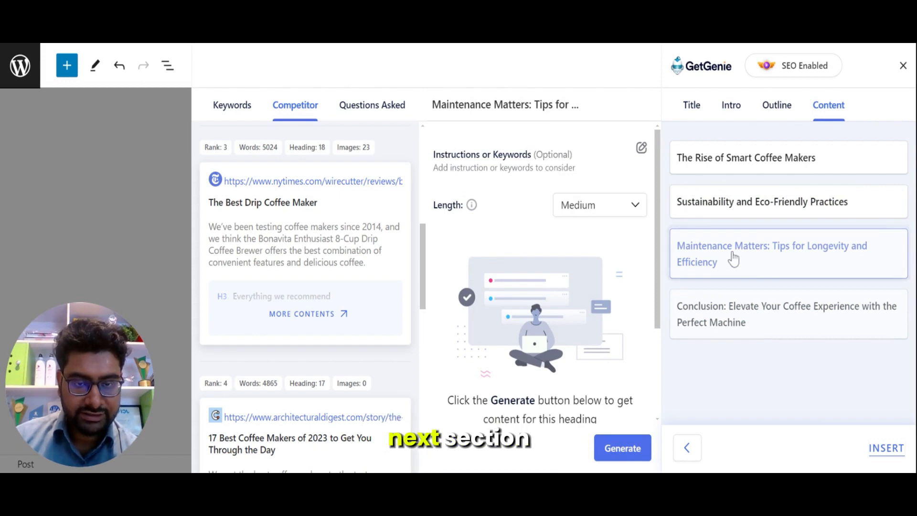
# Step: Set the Maintenance Matters section's length to Small and generate its content
pyautogui.click(626, 204)
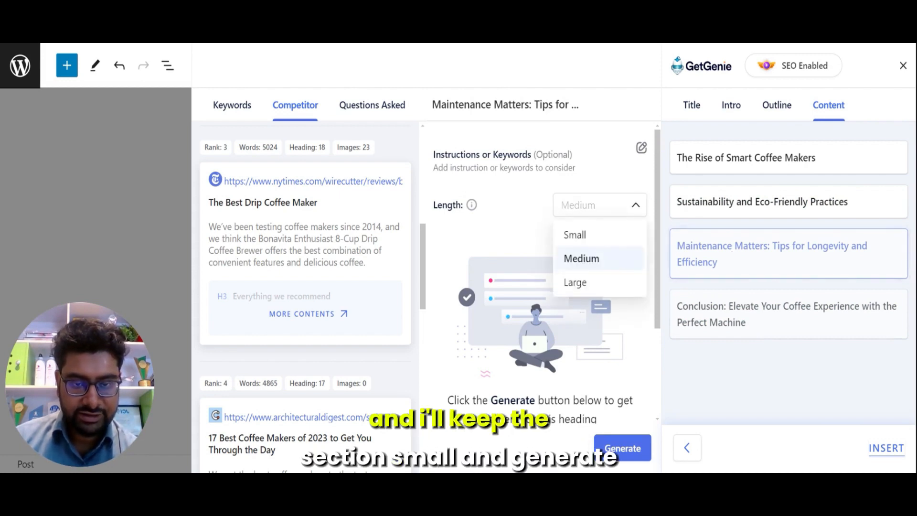
pyautogui.click(582, 236)
pyautogui.click(582, 236)
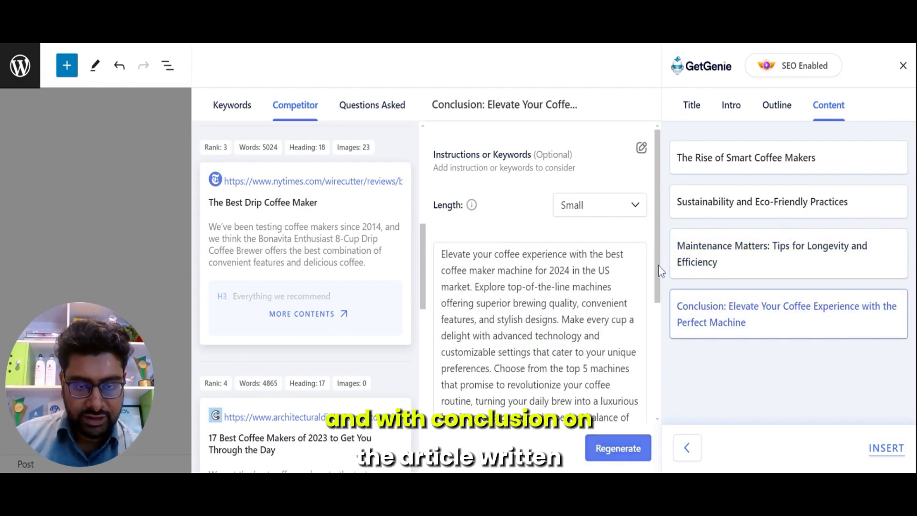
# Step: Review the conclusion text and insert all the generated section content into the post
pyautogui.moveTo(658, 265); pyautogui.dragTo(665, 350)
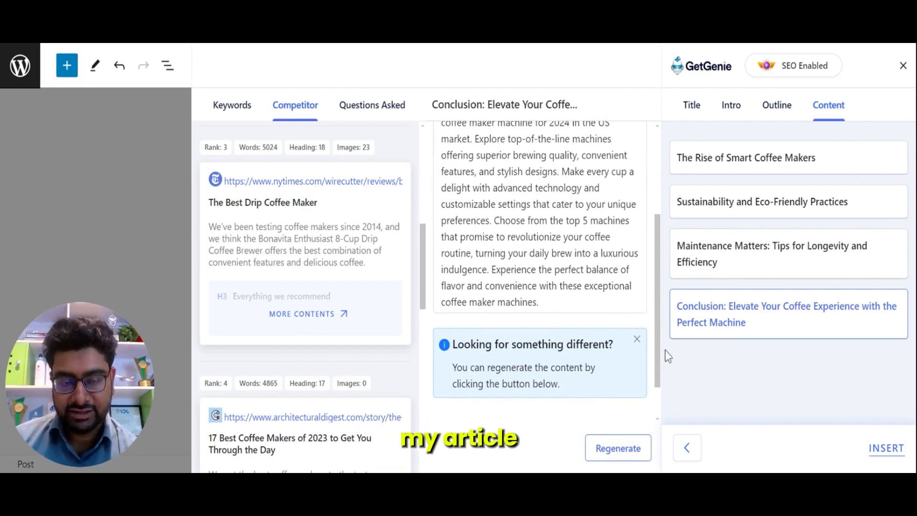
pyautogui.click(886, 449)
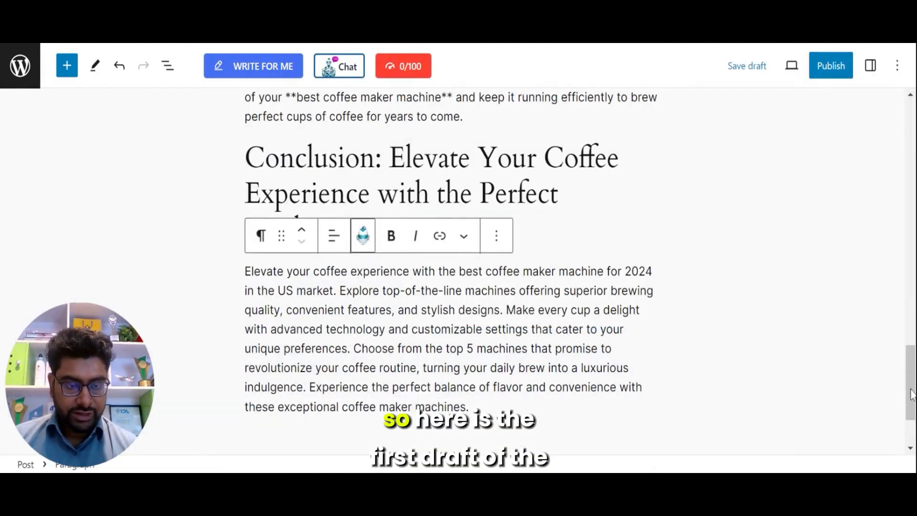
pyautogui.moveTo(912, 393); pyautogui.dragTo(899, 377)
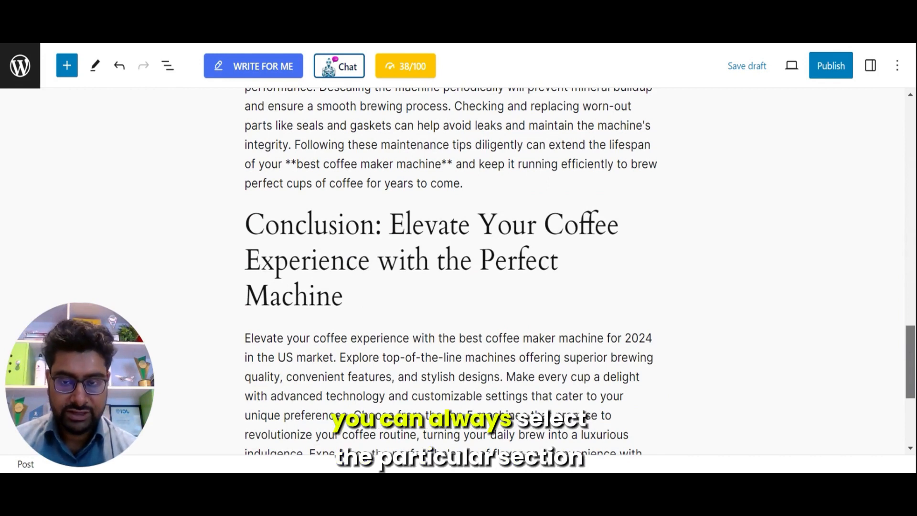
# Step: Select the Maintenance section sentences from "Regular cleaning of parts" to "smooth brewing process." and generate rewrites with Re-write Texts
pyautogui.scroll(5, 451, 272)
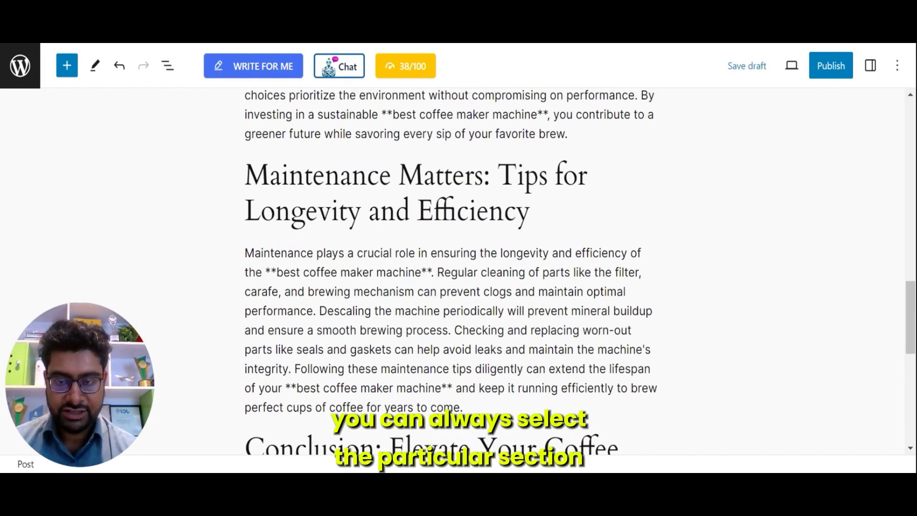
pyautogui.moveTo(438, 273); pyautogui.dragTo(451, 331)
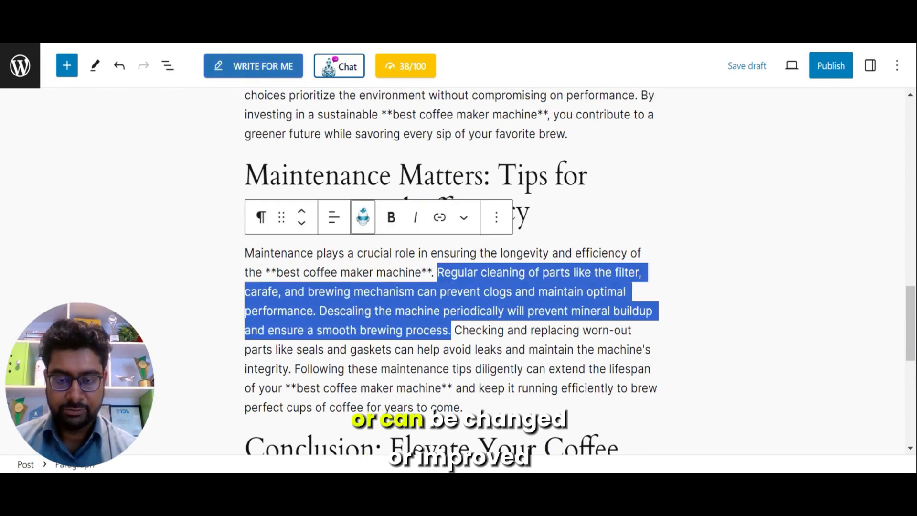
pyautogui.click(365, 224)
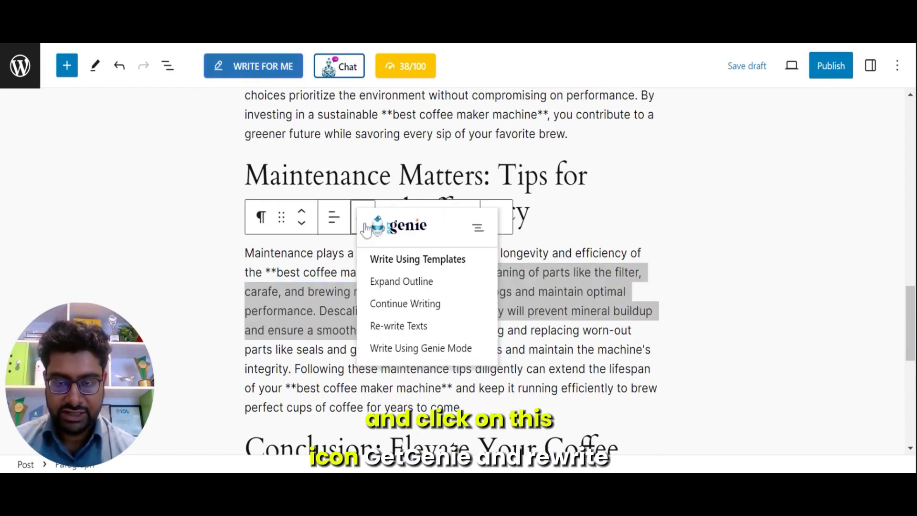
pyautogui.click(422, 329)
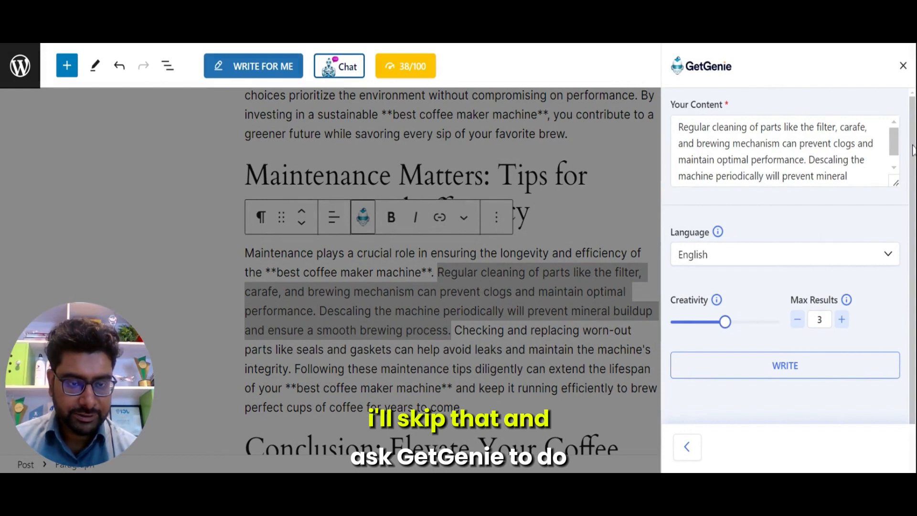
pyautogui.click(785, 366)
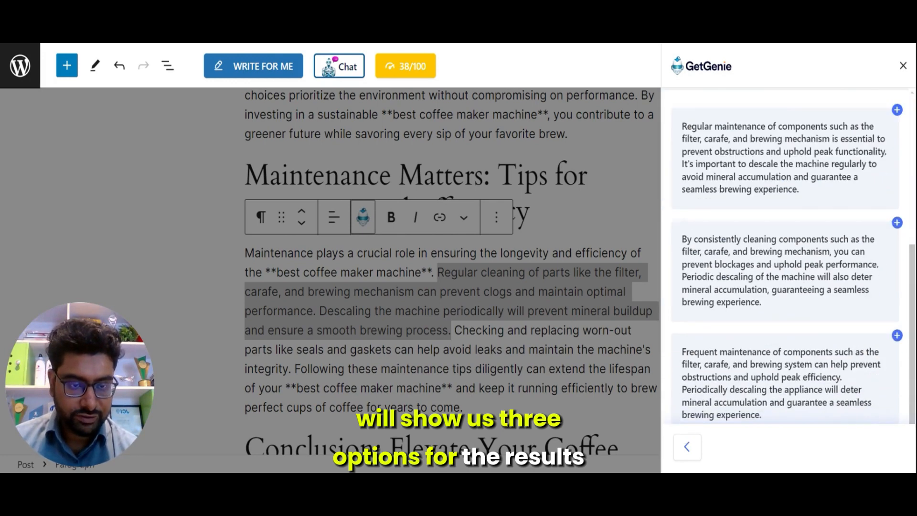
# Step: Replace the selected Maintenance sentences with the second rewrite option
pyautogui.click(759, 257)
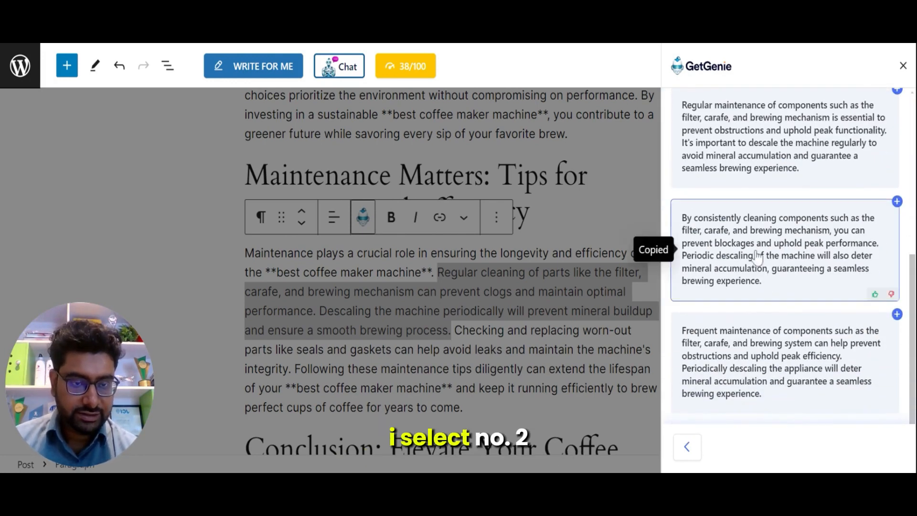
pyautogui.click(898, 201)
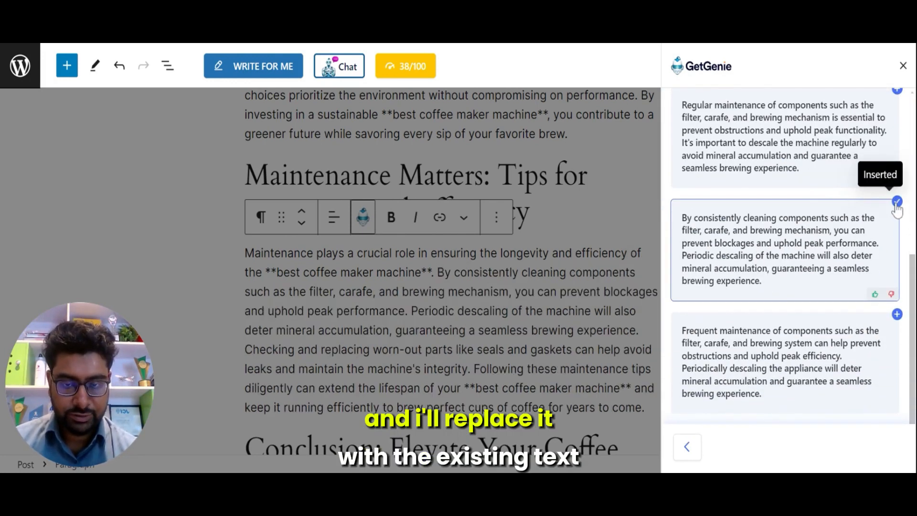
pyautogui.click(493, 307)
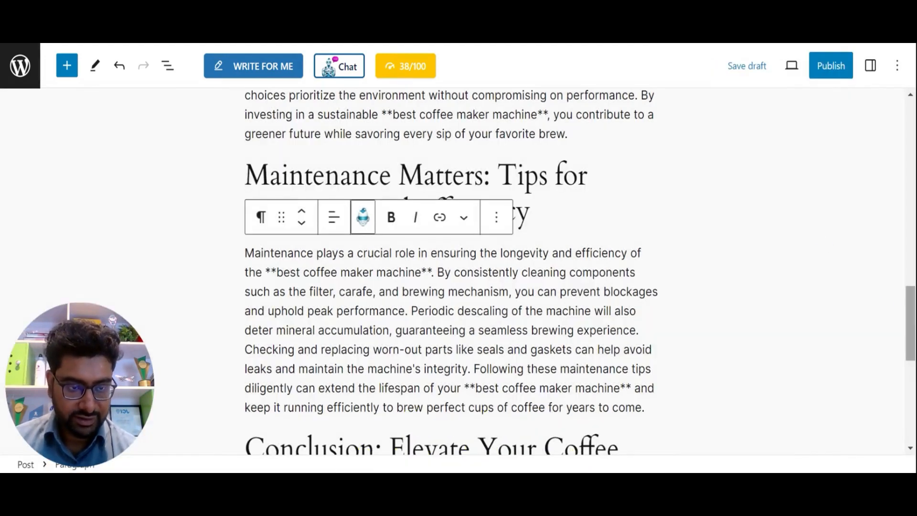
# Step: Place the cursor at the end of the introduction paragraph and generate extra text with Continue Writing
pyautogui.moveTo(912, 317); pyautogui.dragTo(904, 168)
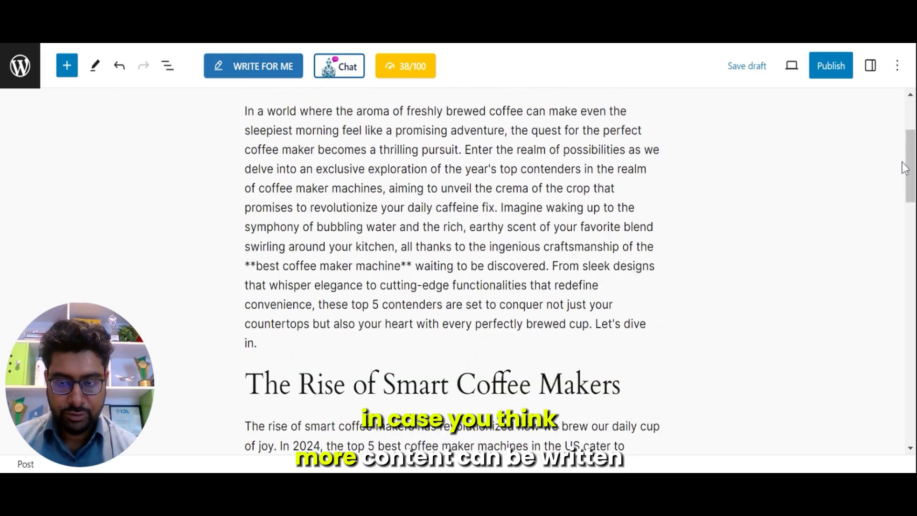
pyautogui.click(260, 343)
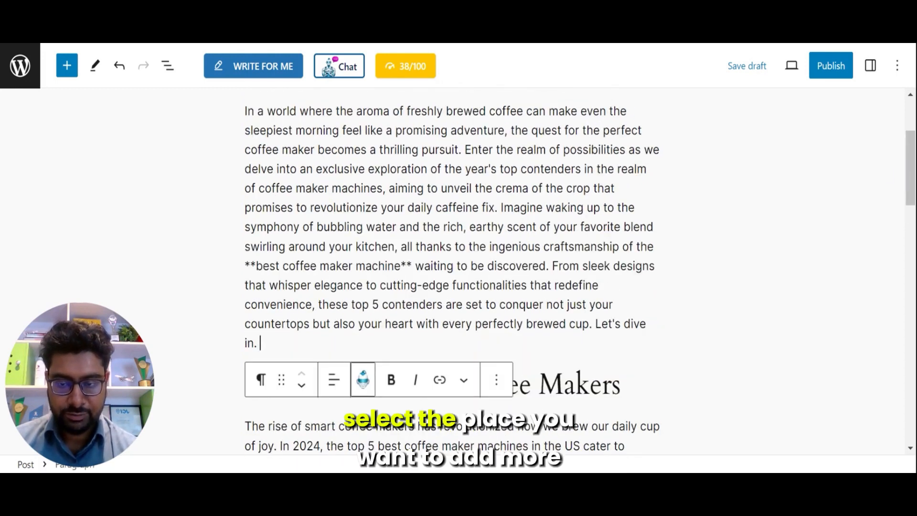
pyautogui.click(361, 388)
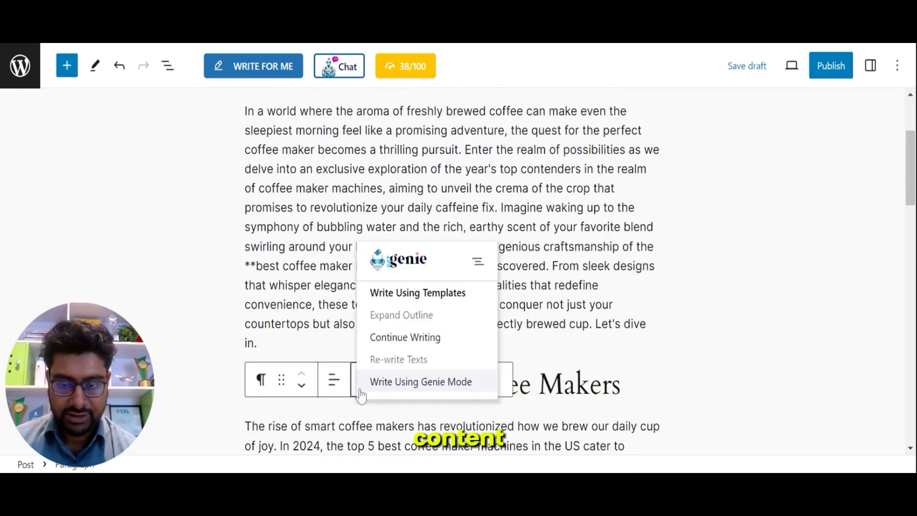
pyautogui.click(401, 337)
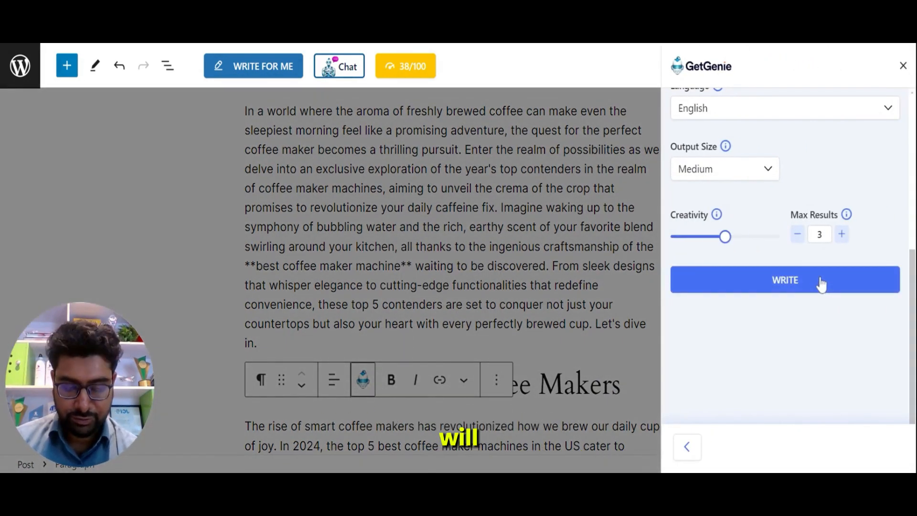
pyautogui.click(822, 284)
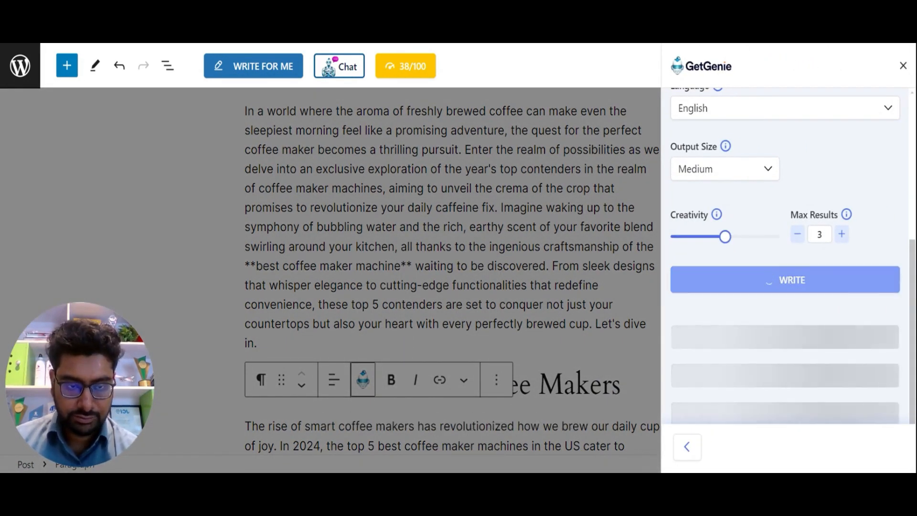
# Step: Insert the third Continue Writing option at the end of the introduction paragraph
pyautogui.scroll(-6, 910, 230)
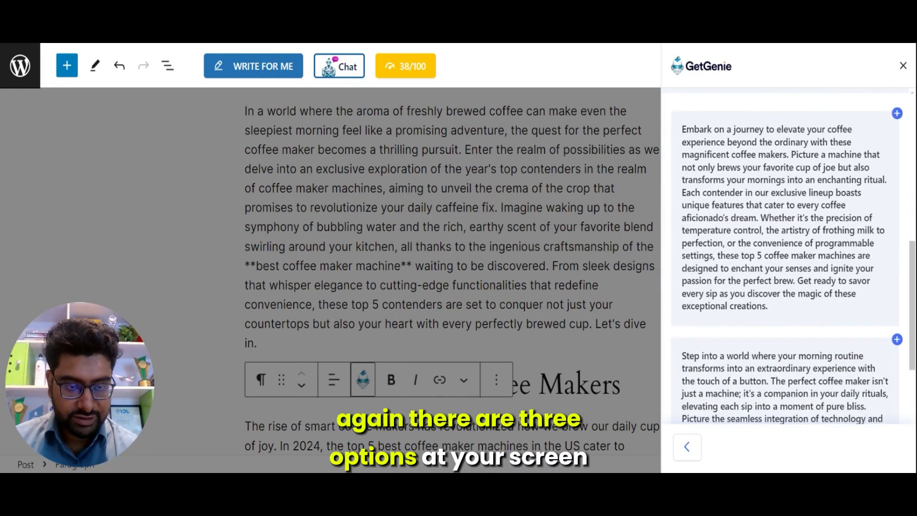
pyautogui.scroll(10, 910, 231)
pyautogui.scroll(-15, 910, 231)
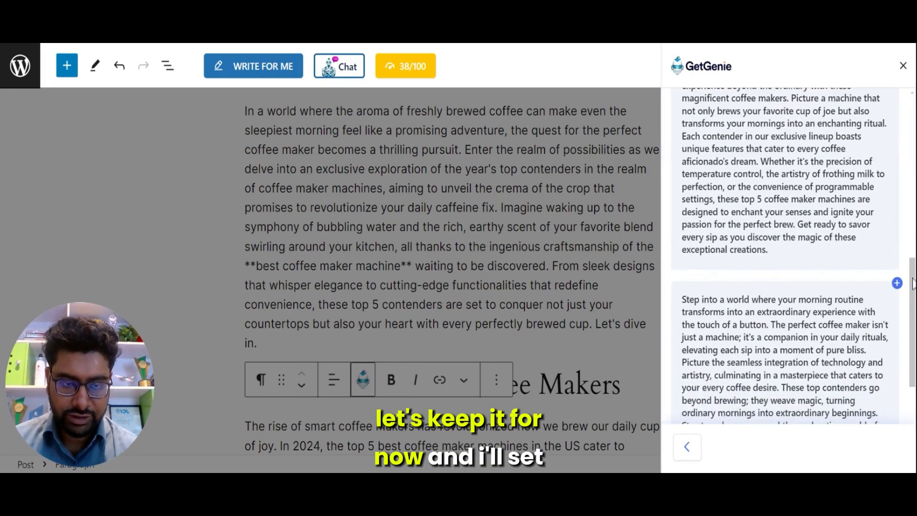
pyautogui.click(897, 200)
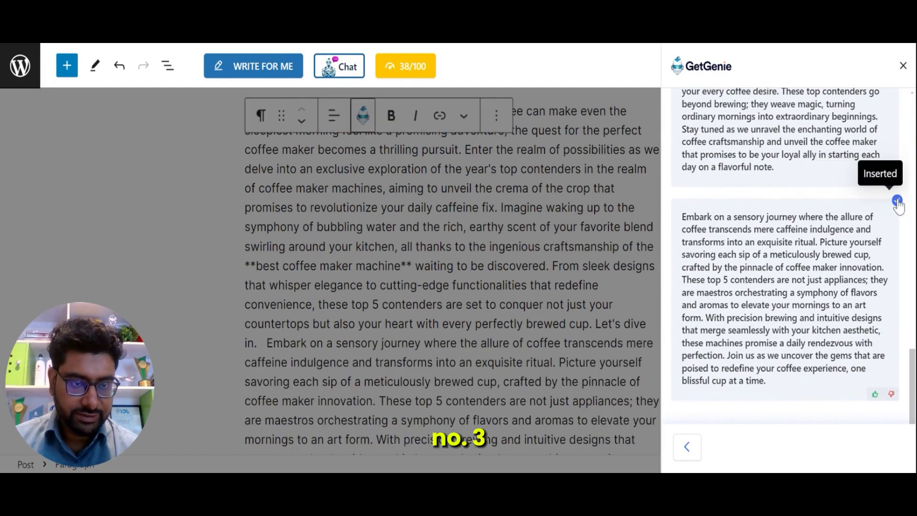
pyautogui.click(566, 322)
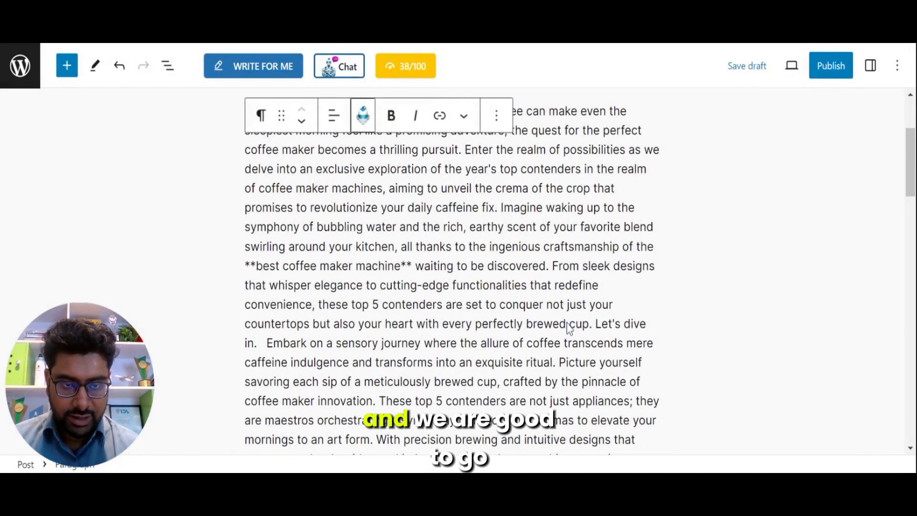
pyautogui.moveTo(914, 165); pyautogui.dragTo(914, 408)
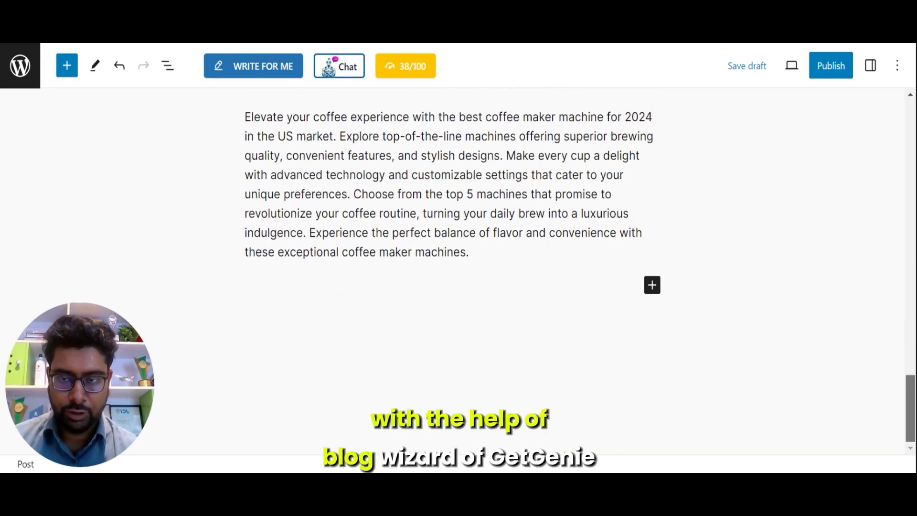
pyautogui.moveTo(913, 409); pyautogui.dragTo(914, 239)
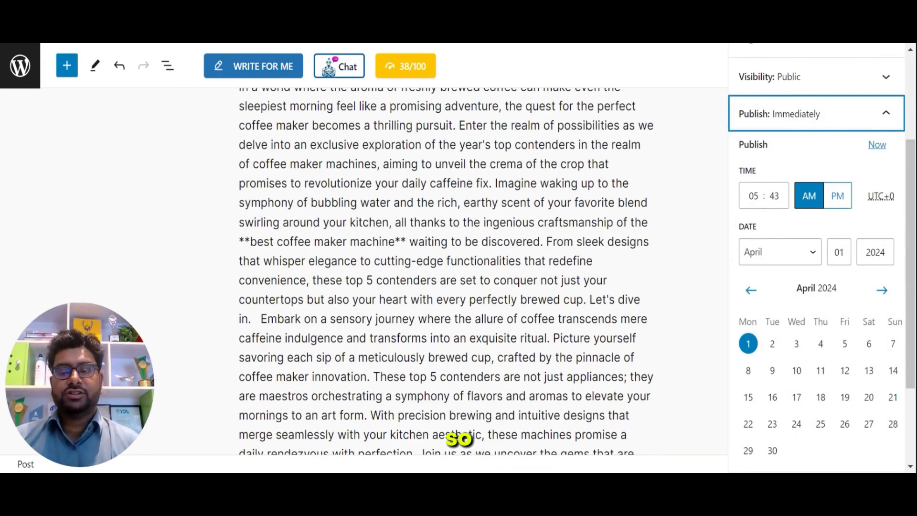